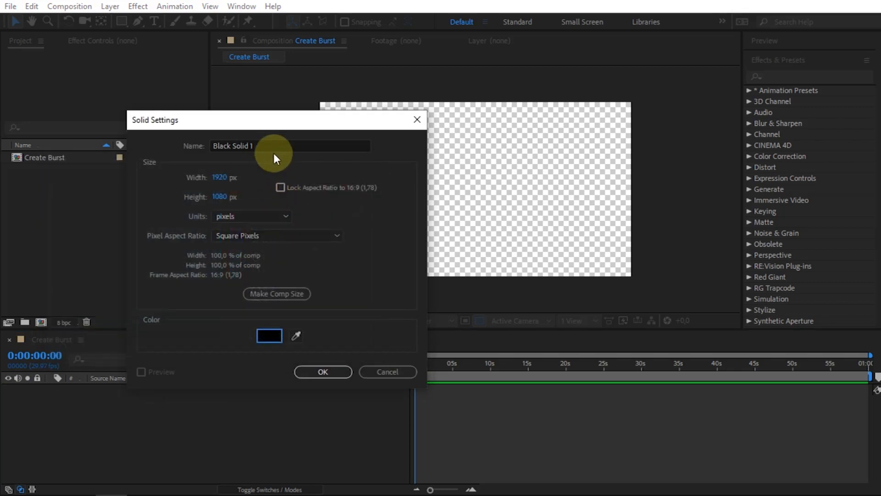
# Create a black solid layer of 1920 × 1080 px and deselect it.
pyautogui.click(313, 372)
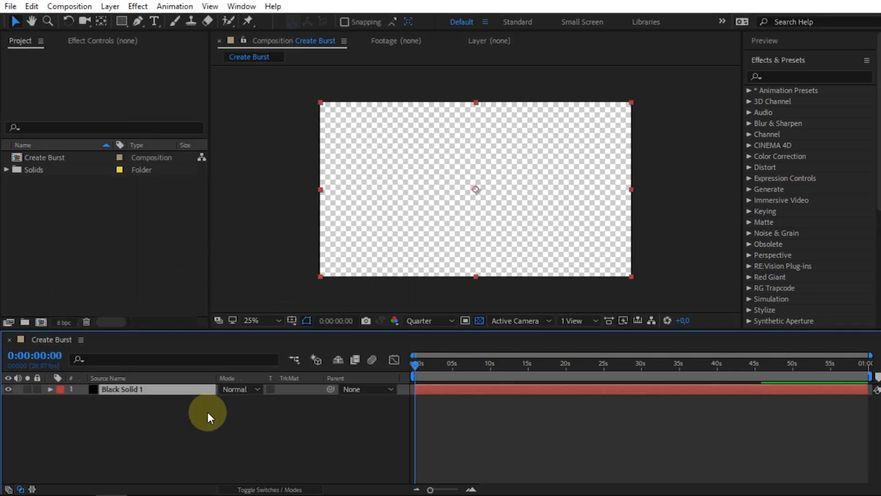
pyautogui.click(185, 440)
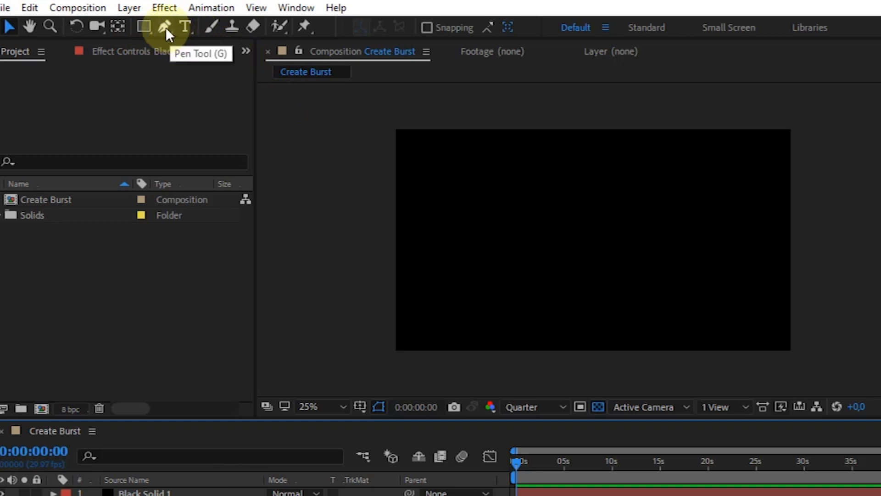
# Activate the Pen tool and set its shape fill to None.
pyautogui.click(166, 27)
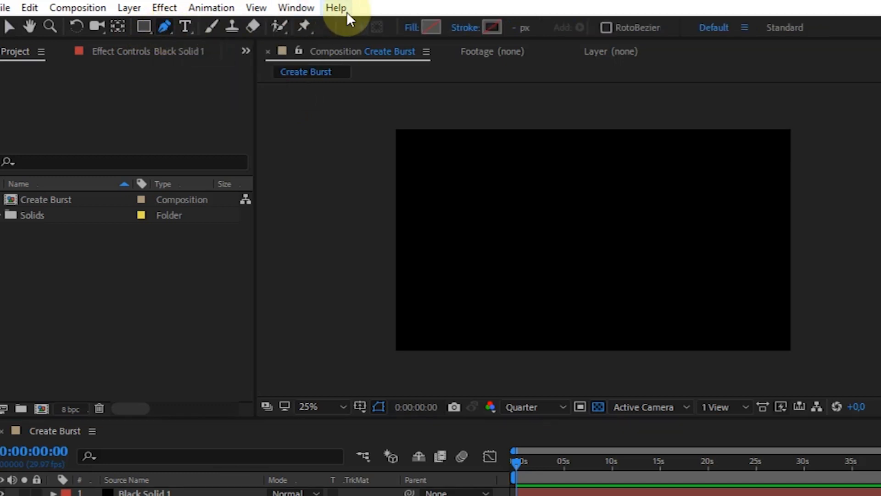
pyautogui.click(415, 28)
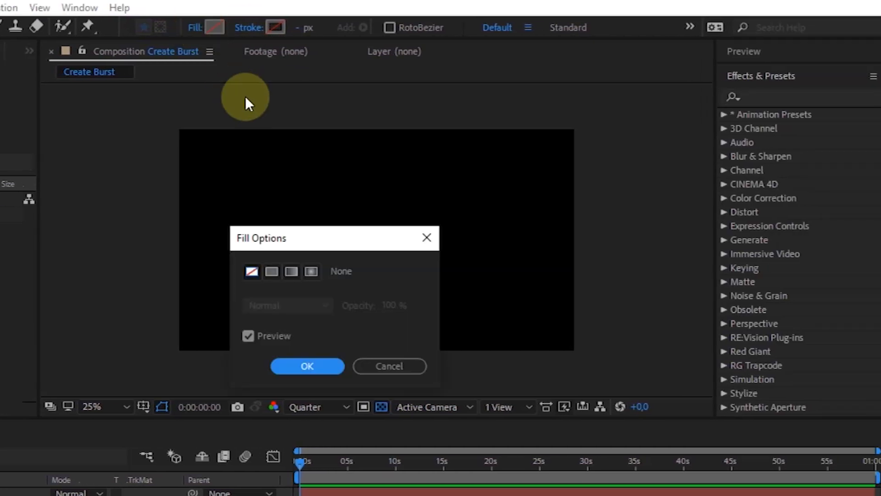
pyautogui.click(250, 273)
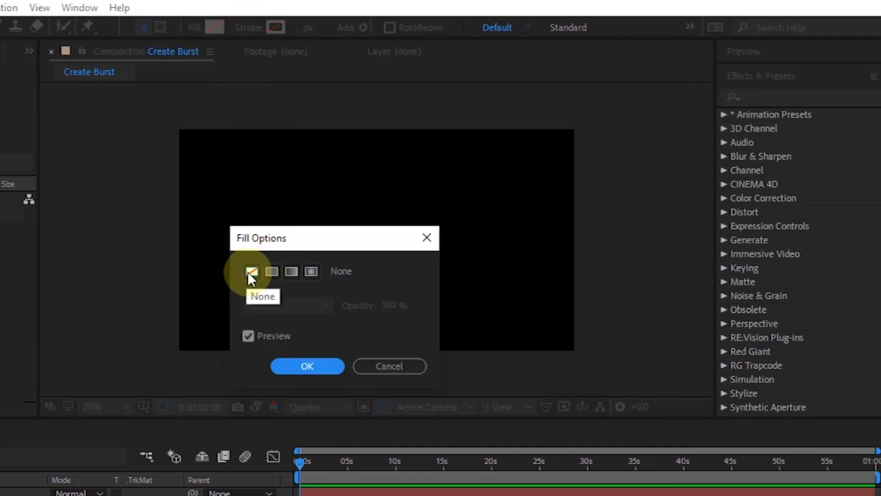
pyautogui.click(296, 366)
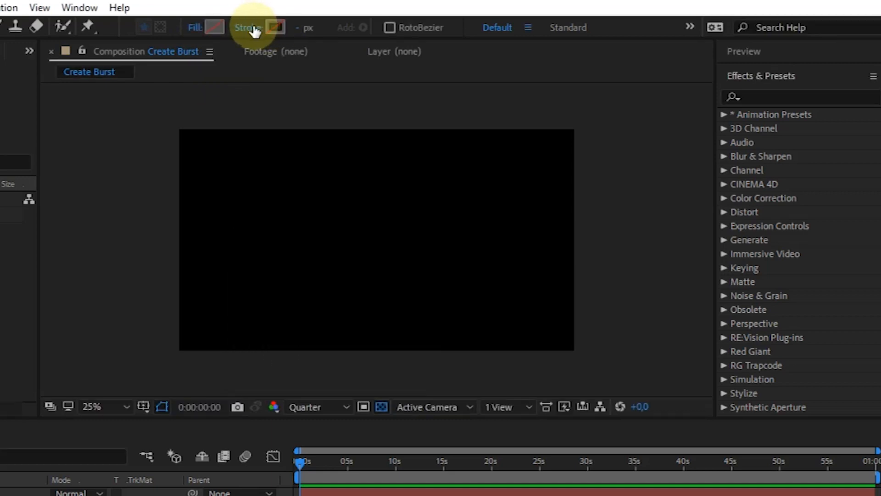
# Set the shape stroke to Solid Color, 15 px wide, in white (FFFFFF).
pyautogui.click(254, 32)
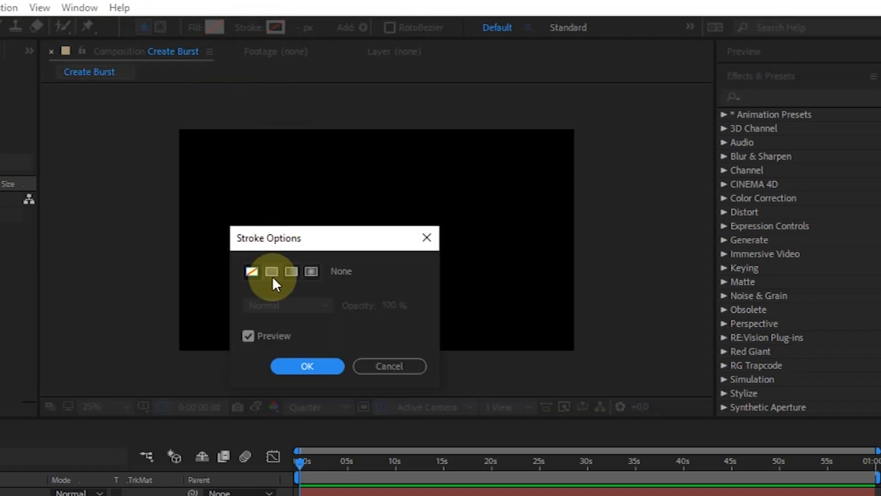
pyautogui.click(271, 272)
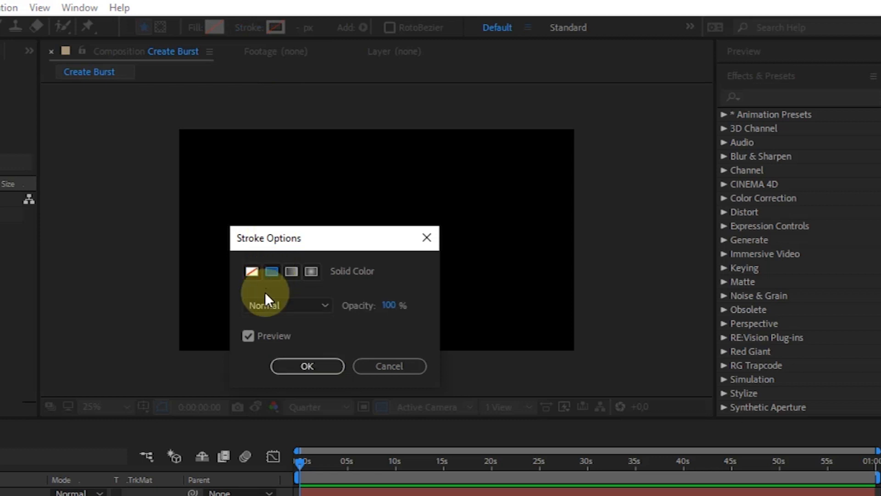
pyautogui.click(307, 365)
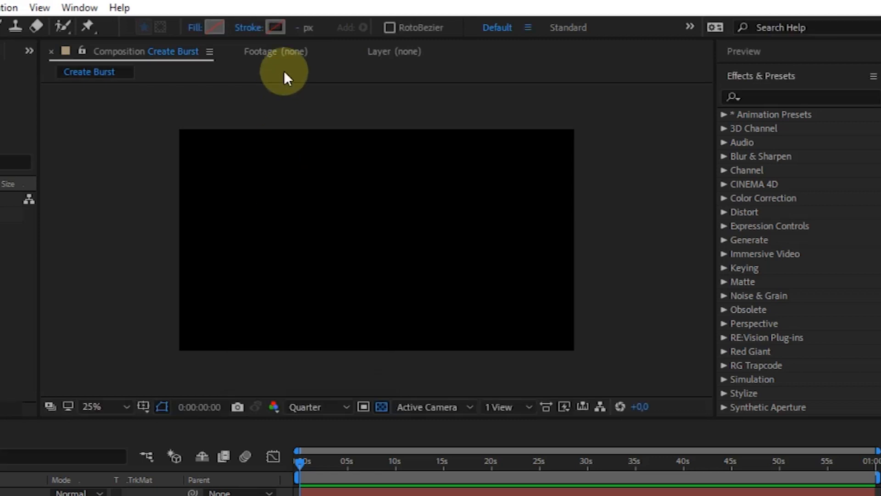
pyautogui.click(304, 32)
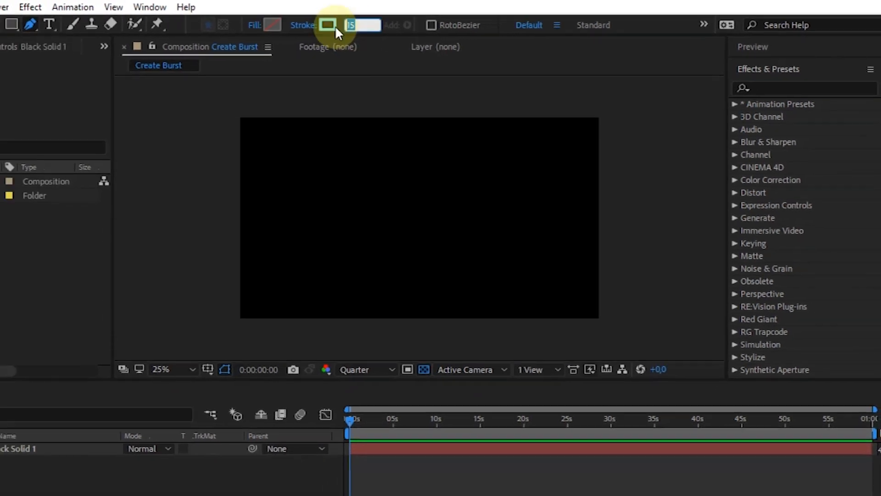
pyautogui.click(334, 25)
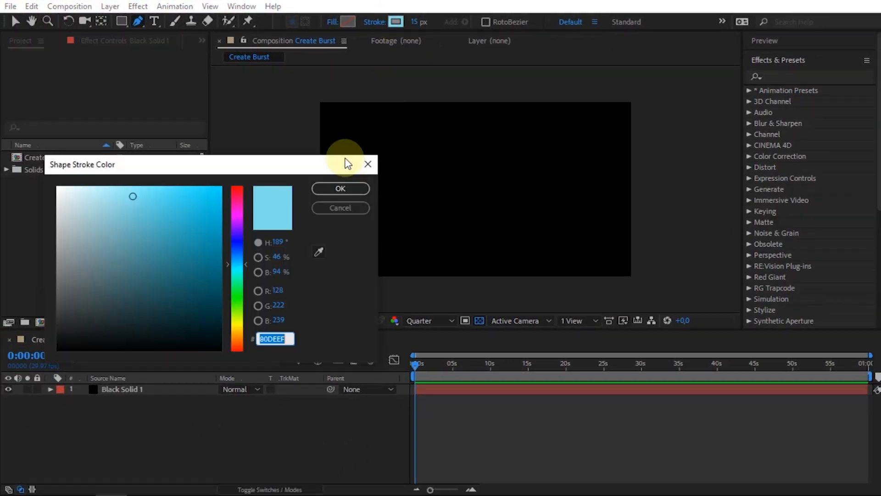
pyautogui.click(49, 184)
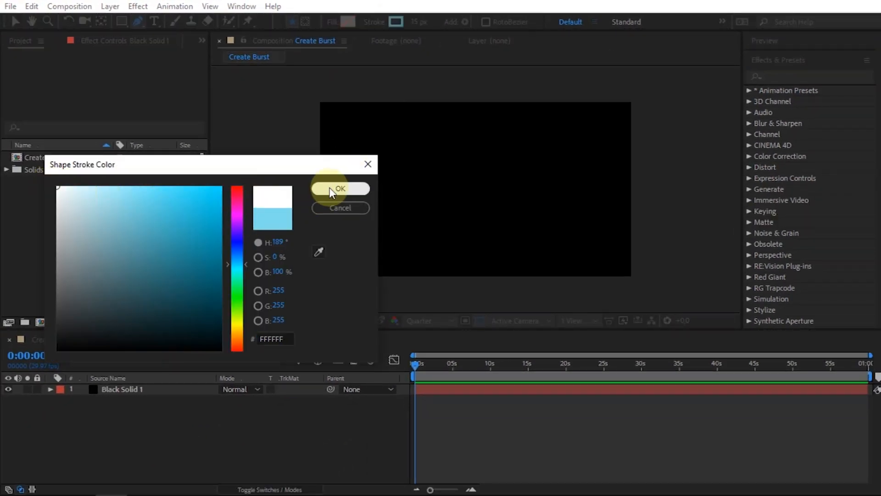
pyautogui.click(343, 188)
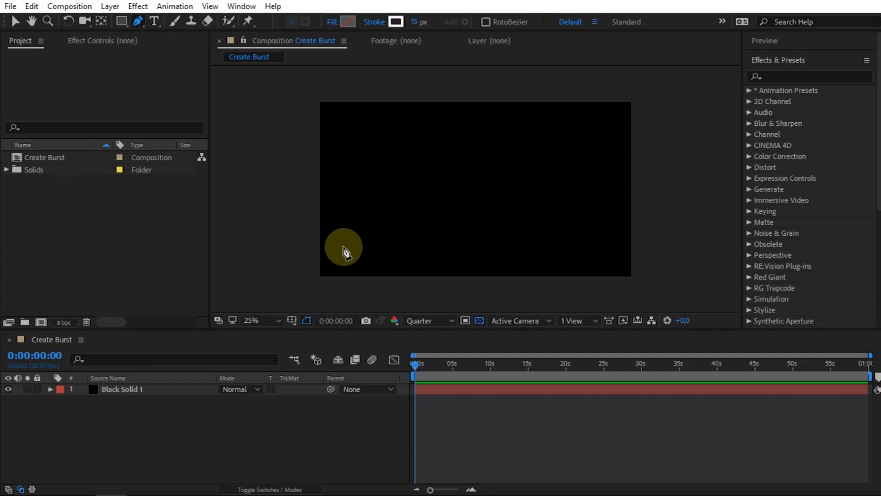
# Turn on the Title/Action Safe overlay and draw a vertical line from the composition centre about halfway to the top edge.
pyautogui.click(293, 319)
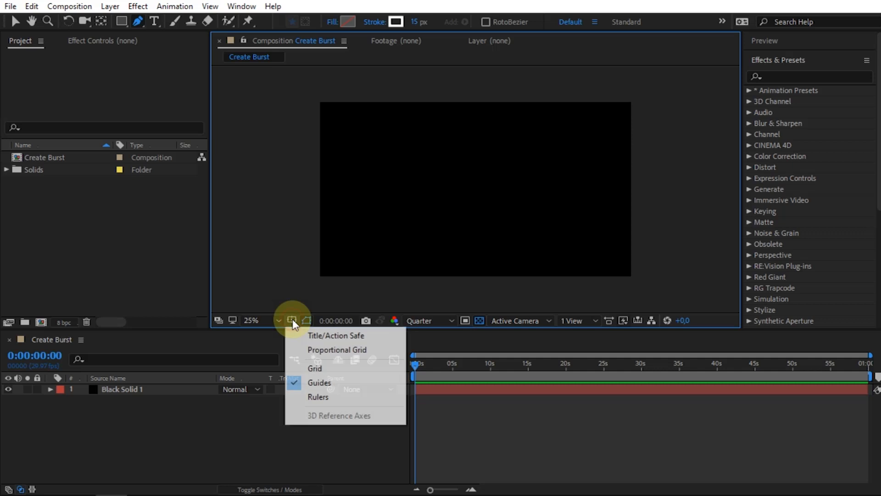
pyautogui.click(329, 337)
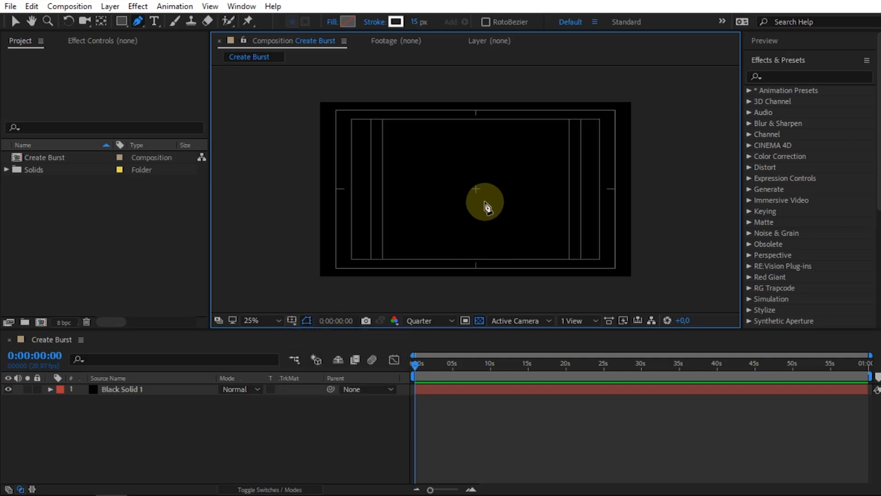
pyautogui.scroll(4, 485, 202)
pyautogui.scroll(-4, 485, 202)
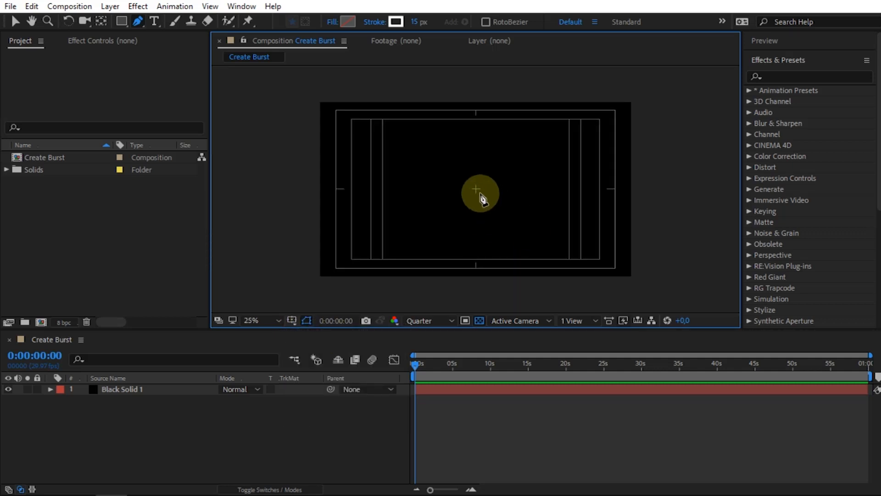
pyautogui.click(477, 190)
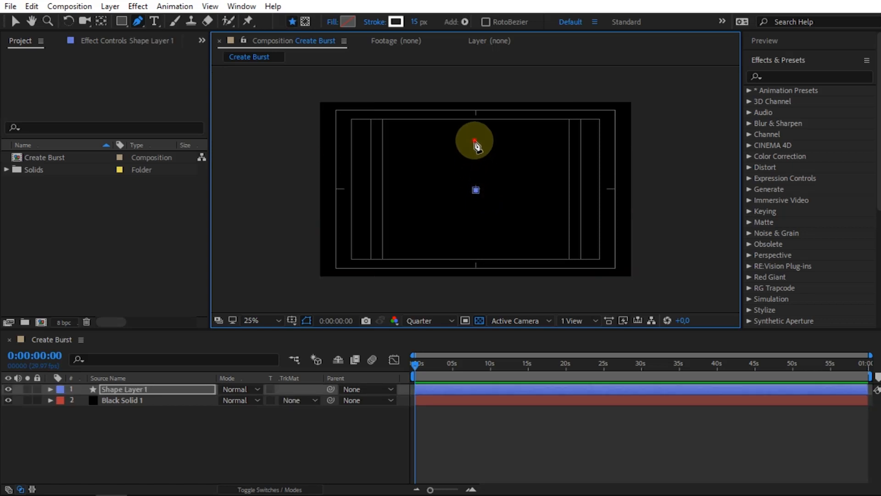
pyautogui.click(476, 142)
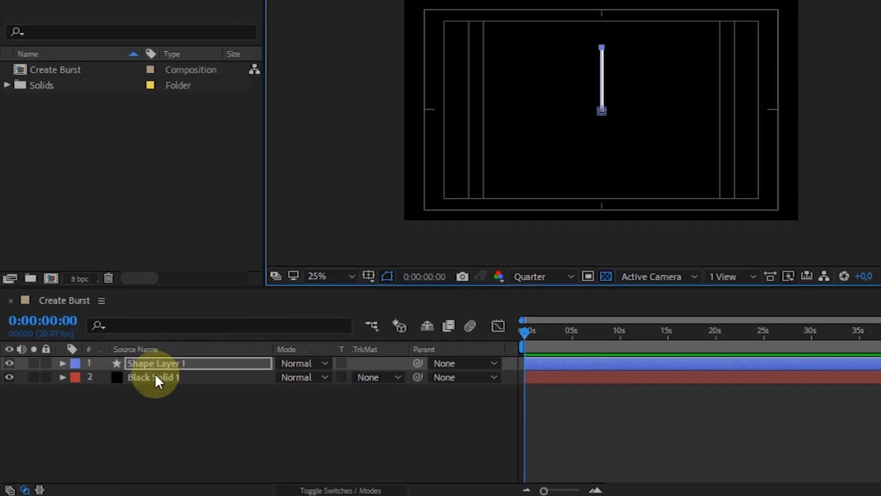
# Add a Trim Paths operator to the contents of the line's shape layer.
pyautogui.click(68, 360)
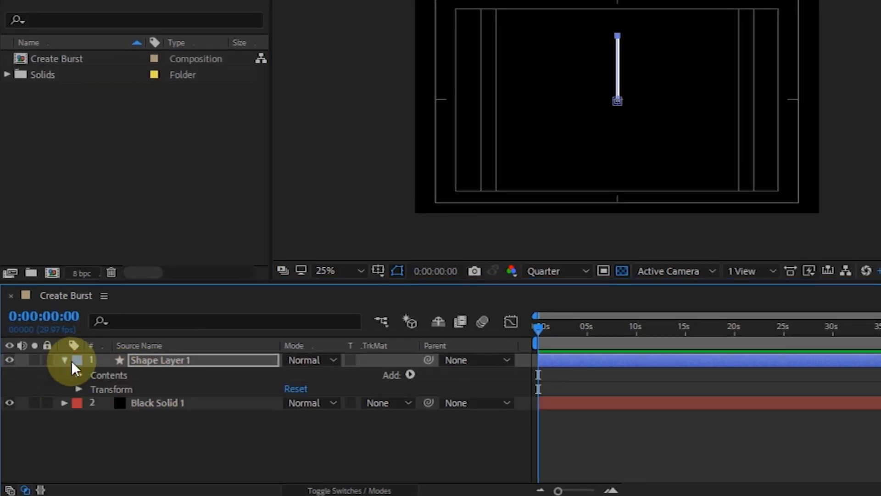
pyautogui.click(117, 376)
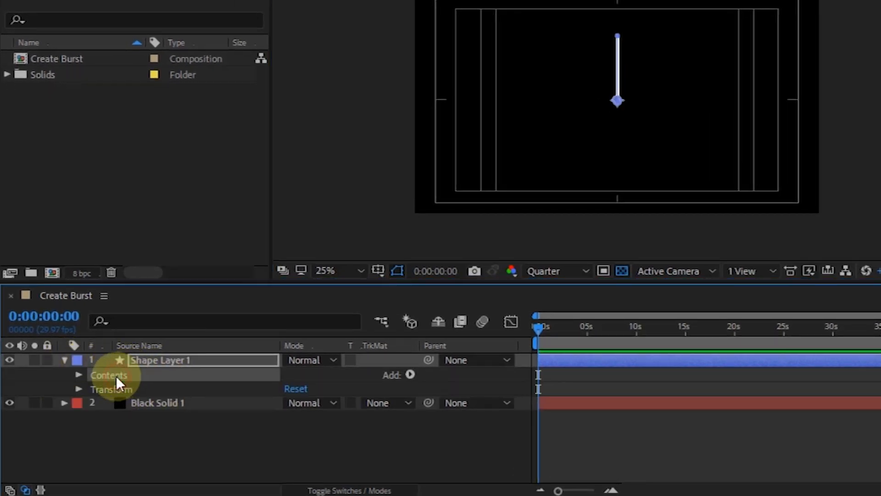
pyautogui.click(411, 374)
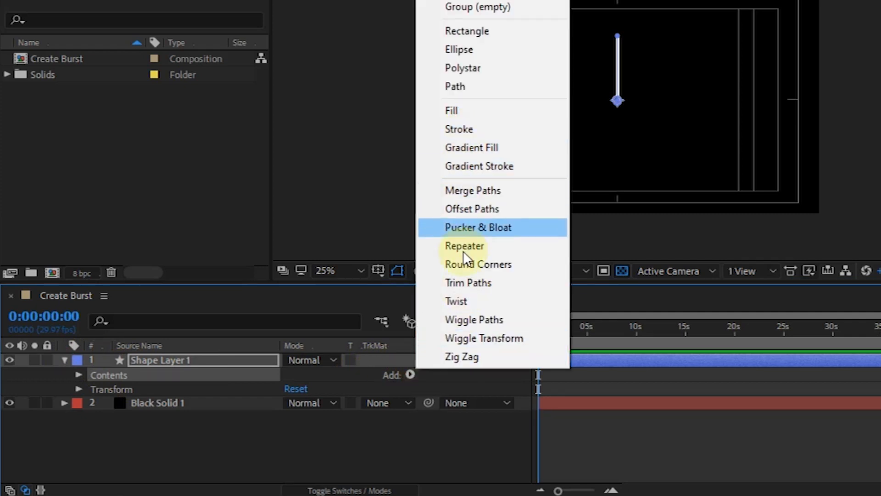
pyautogui.click(476, 281)
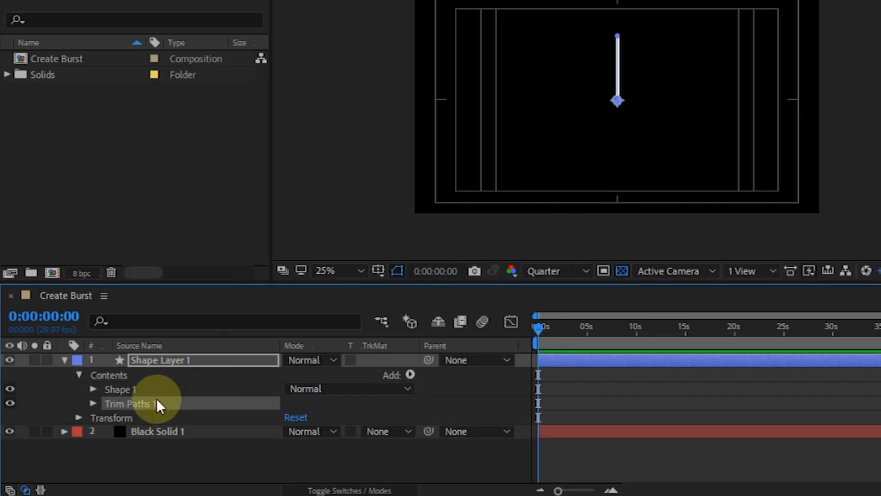
# Keyframe the Trim Paths Start and End at 0:00:00:00, both with a value of 0%.
pyautogui.click(93, 403)
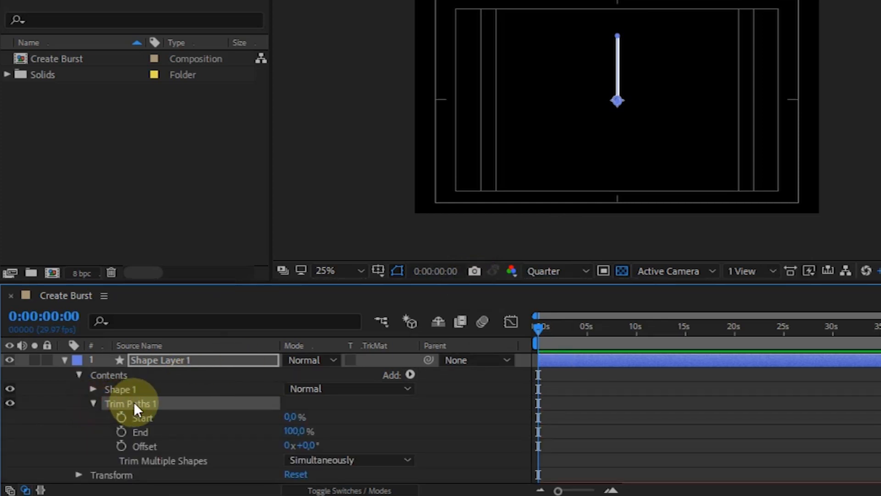
pyautogui.scroll(-1, 134, 406)
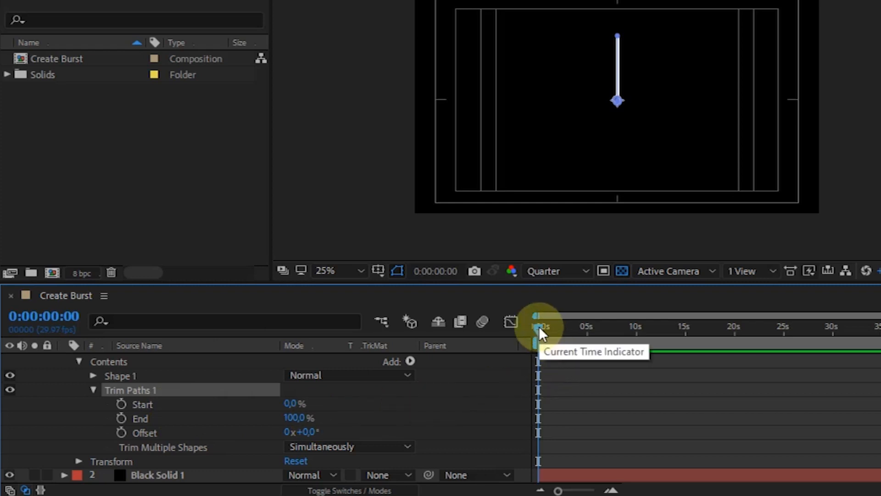
pyautogui.click(121, 404)
pyautogui.click(121, 418)
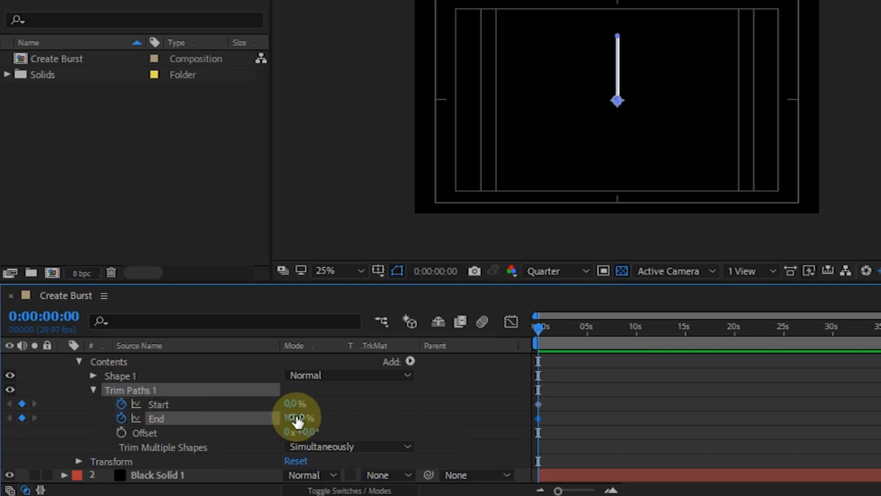
pyautogui.moveTo(293, 417); pyautogui.dragTo(118, 423)
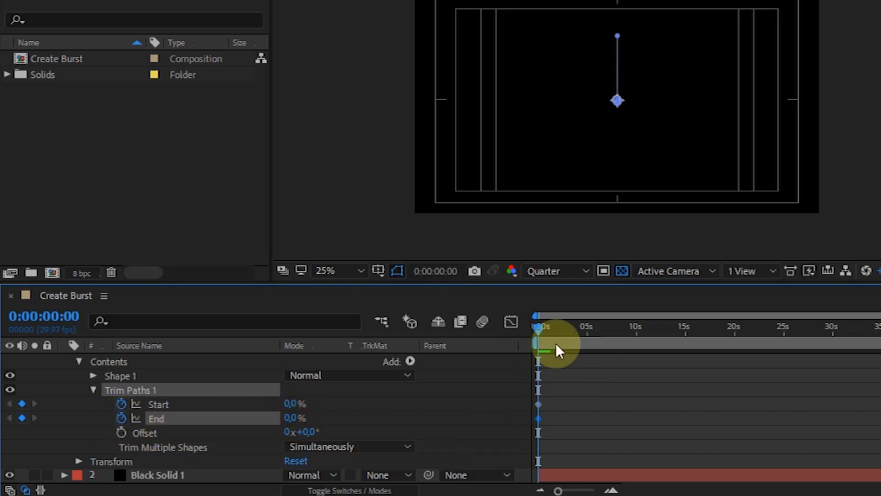
# Keyframe the Trim Paths Start and End at 0:00:00:20, both with a value of 100%.
pyautogui.hotkey('shift', 'pagedown')
pyautogui.hotkey('shift', 'pagedown')
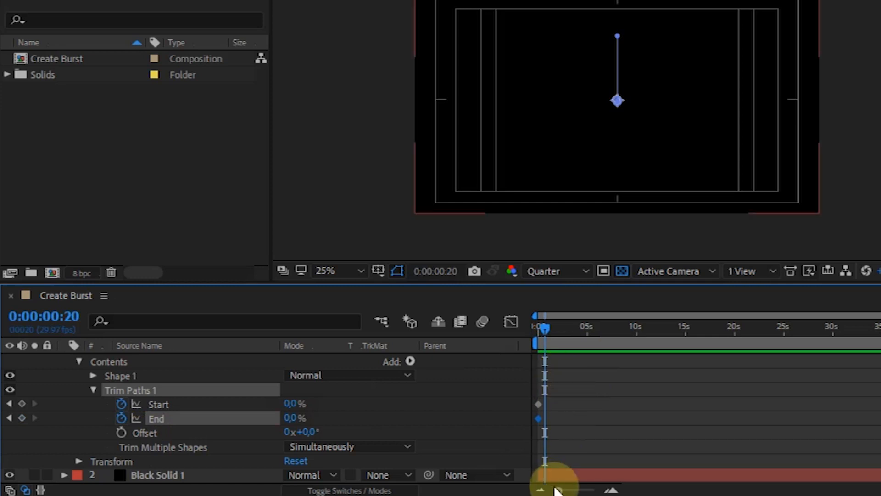
pyautogui.moveTo(556, 490); pyautogui.dragTo(587, 491)
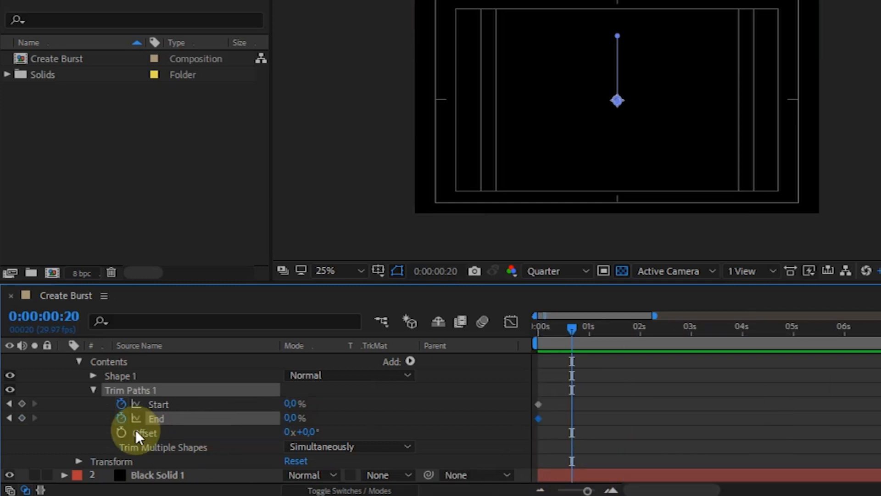
pyautogui.click(21, 403)
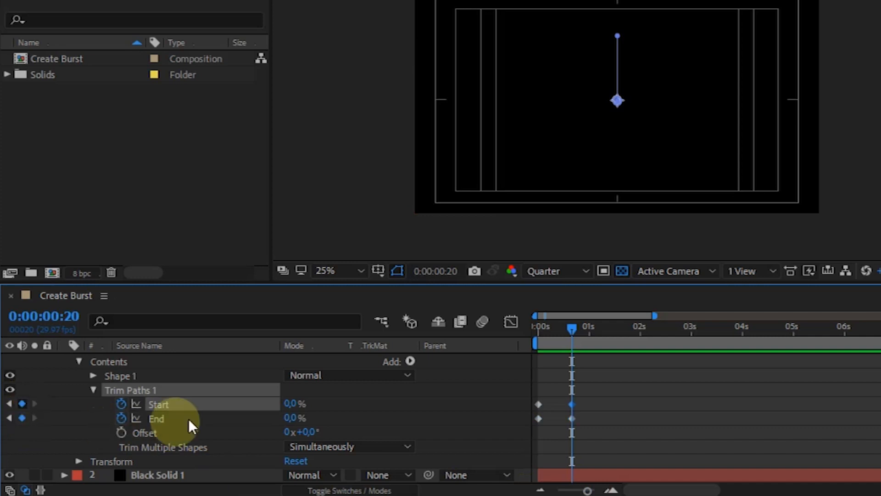
pyautogui.moveTo(572, 394); pyautogui.dragTo(609, 391)
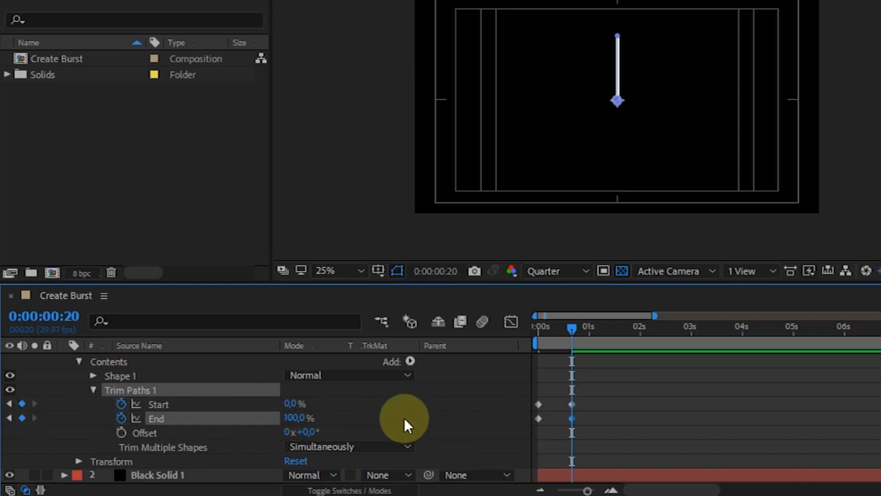
pyautogui.moveTo(294, 403); pyautogui.dragTo(655, 360)
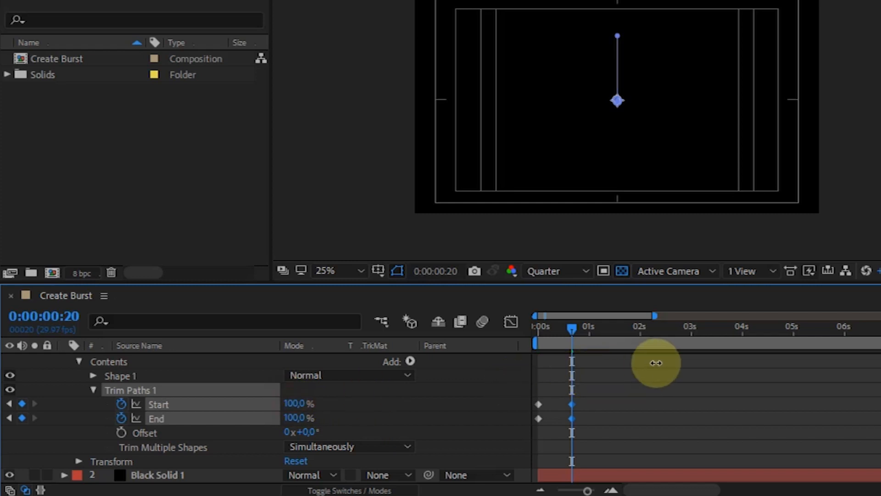
# Shift both Start keyframes five frames later, to frames 5 and 25, and scrub through the line animation.
pyautogui.click(539, 412)
pyautogui.moveTo(516, 342); pyautogui.dragTo(531, 343)
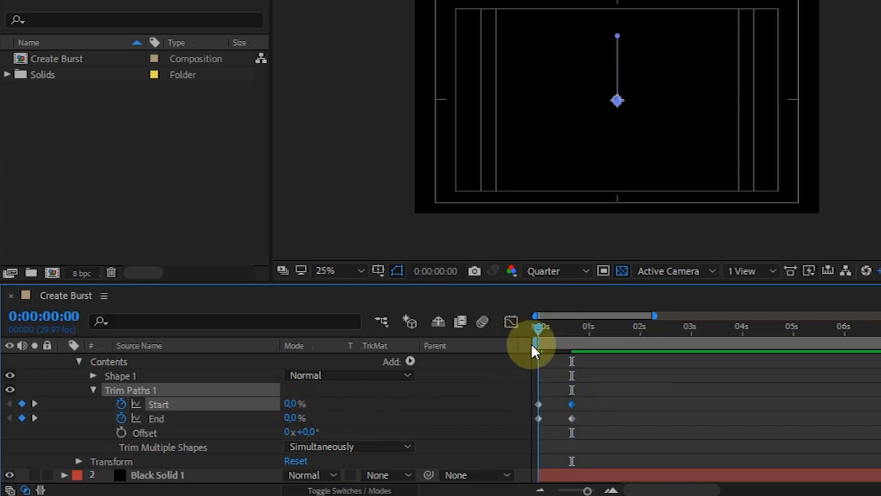
pyautogui.moveTo(587, 491); pyautogui.dragTo(593, 490)
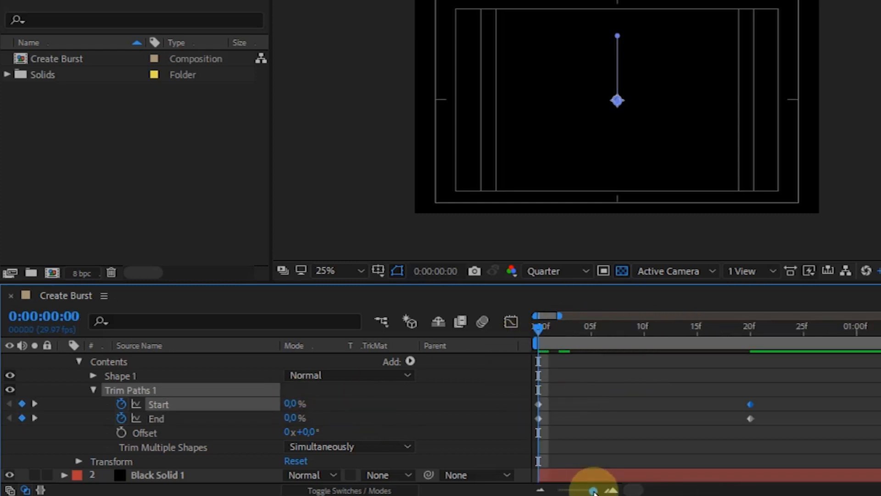
pyautogui.click(592, 328)
pyautogui.click(572, 406)
pyautogui.click(539, 404)
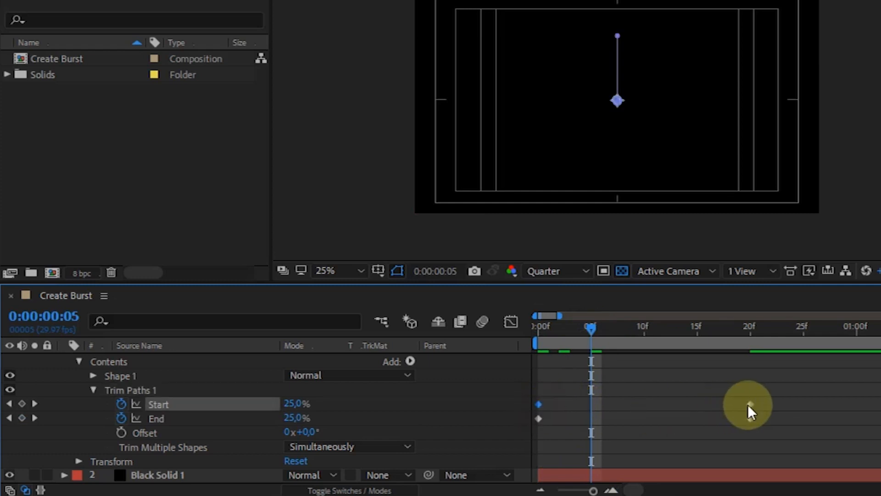
pyautogui.moveTo(751, 404); pyautogui.dragTo(800, 405)
pyautogui.moveTo(541, 329); pyautogui.dragTo(839, 318)
pyautogui.moveTo(594, 491); pyautogui.dragTo(592, 491)
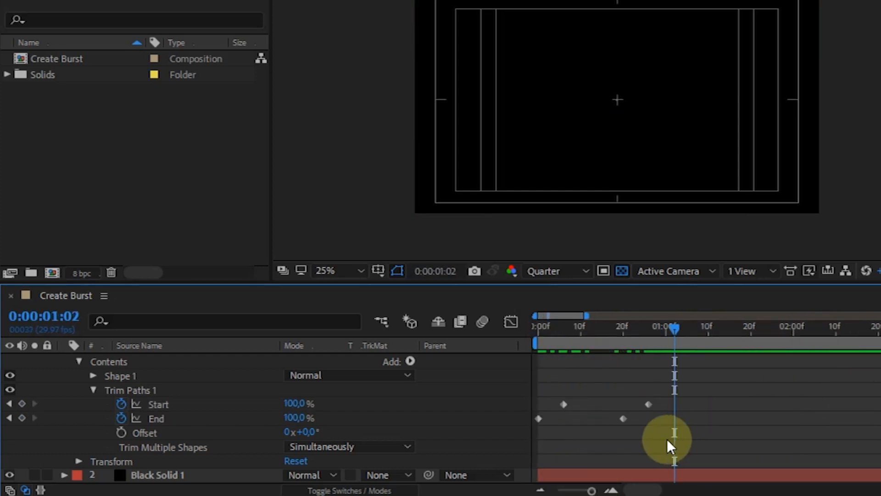
# Apply Easy Ease to all four Trim Paths Start and End keyframes.
pyautogui.moveTo(666, 439); pyautogui.dragTo(535, 390)
pyautogui.rightClick(563, 401)
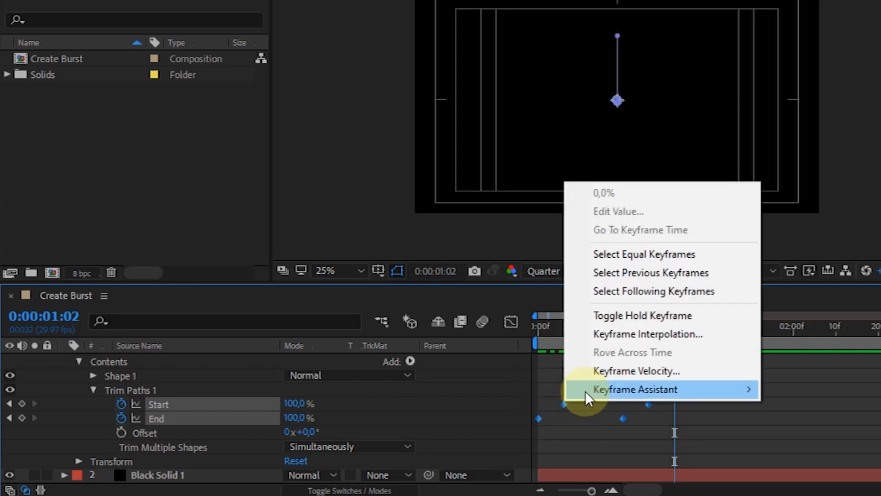
pyautogui.moveTo(657, 388)
pyautogui.click(795, 277)
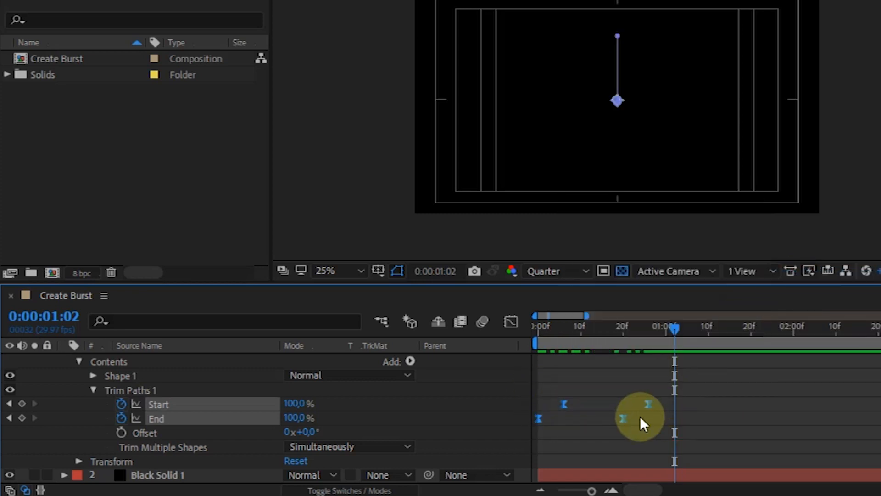
pyautogui.click(643, 415)
# Reshape the End property's speed curve in the Graph Editor into a sharp, narrow peak near frame 10.
pyautogui.click(155, 417)
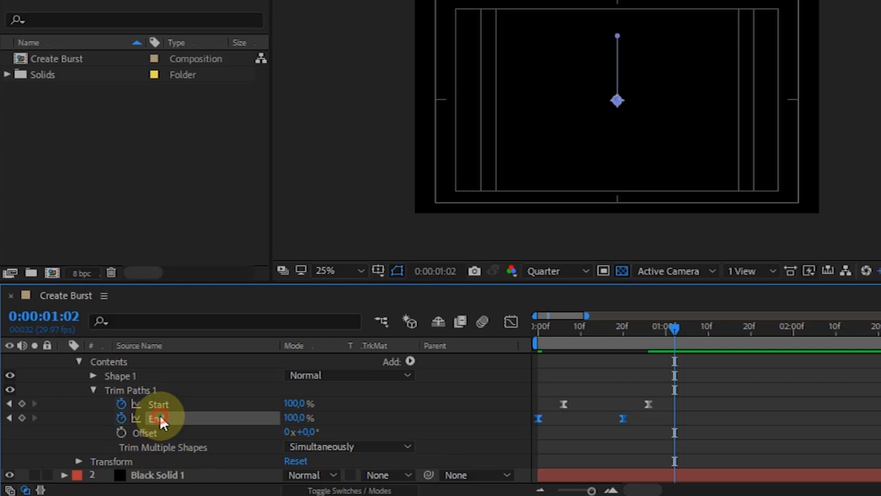
pyautogui.click(582, 327)
pyautogui.click(516, 319)
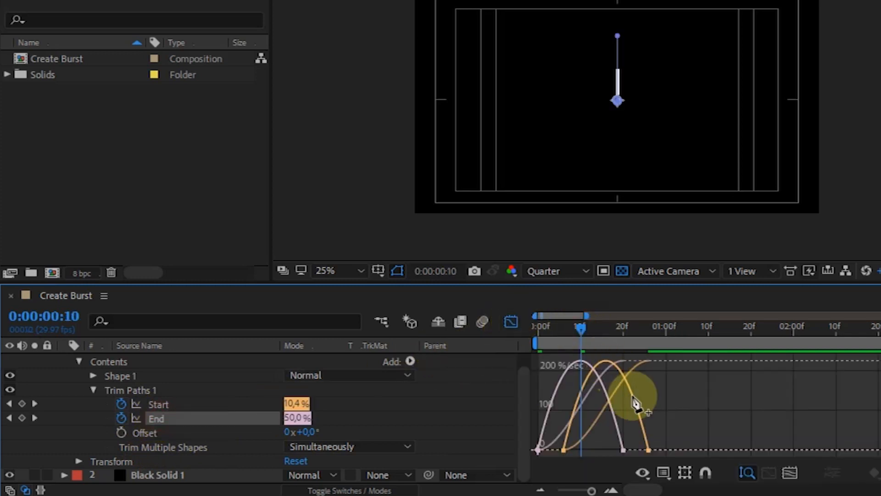
pyautogui.press('Home')
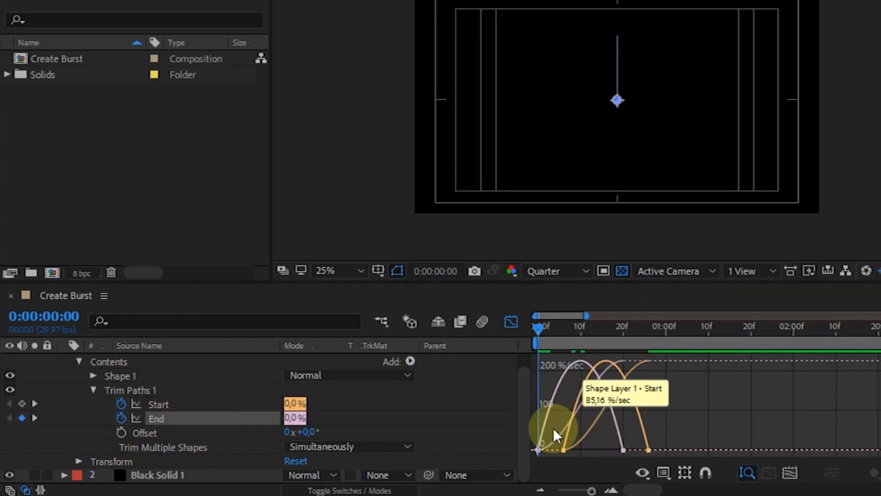
pyautogui.click(538, 451)
pyautogui.moveTo(553, 450); pyautogui.dragTo(585, 450)
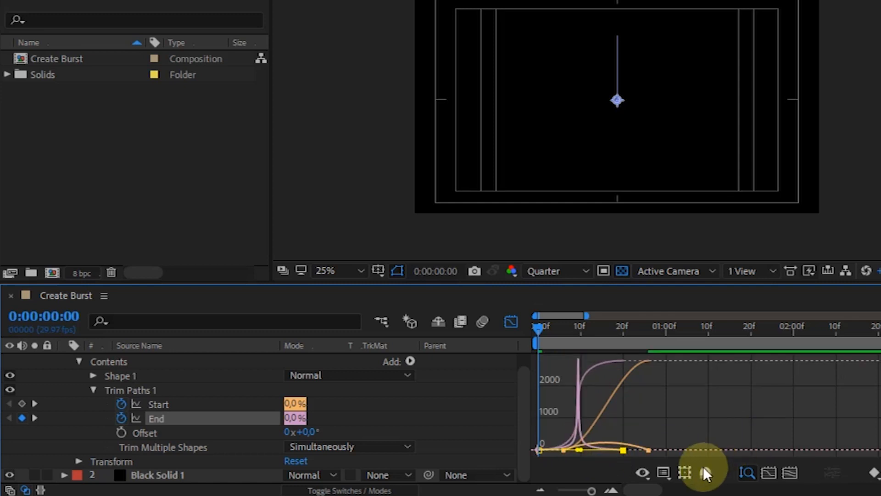
# Reshape the Start property's speed curve into a sharp, narrow peak midway between its two keyframes.
pyautogui.click(166, 405)
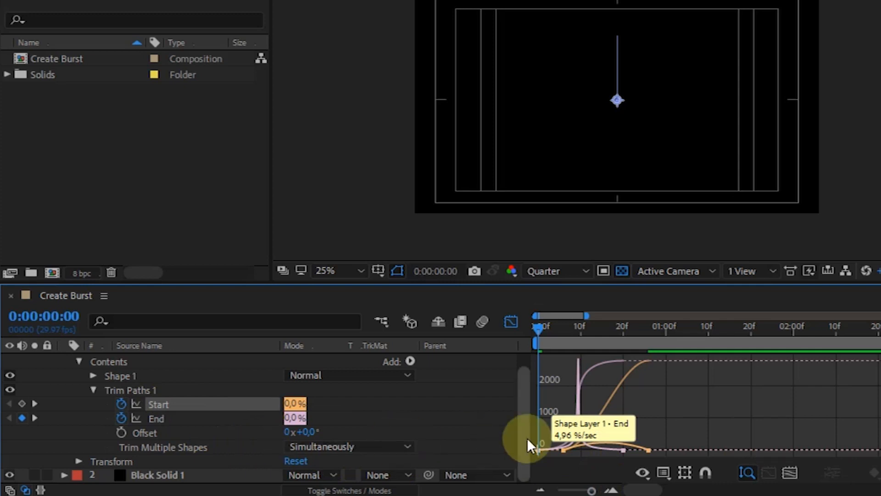
pyautogui.moveTo(550, 329); pyautogui.dragTo(568, 334)
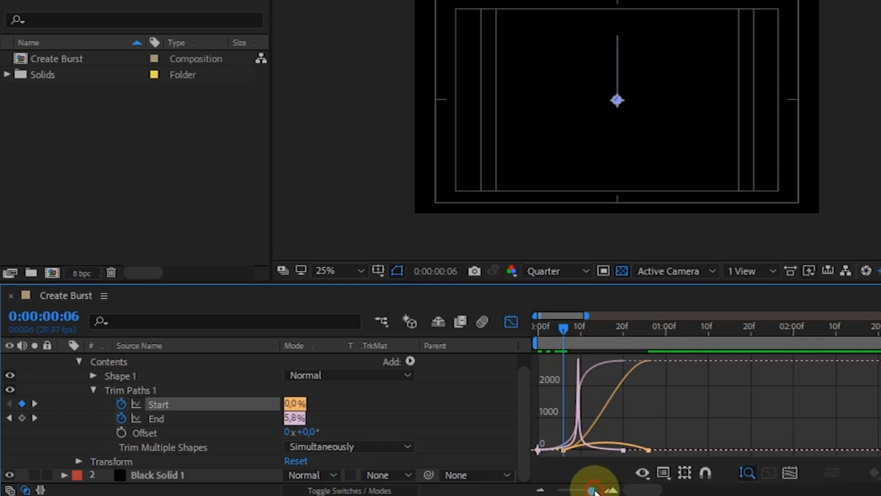
pyautogui.moveTo(594, 490); pyautogui.dragTo(596, 490)
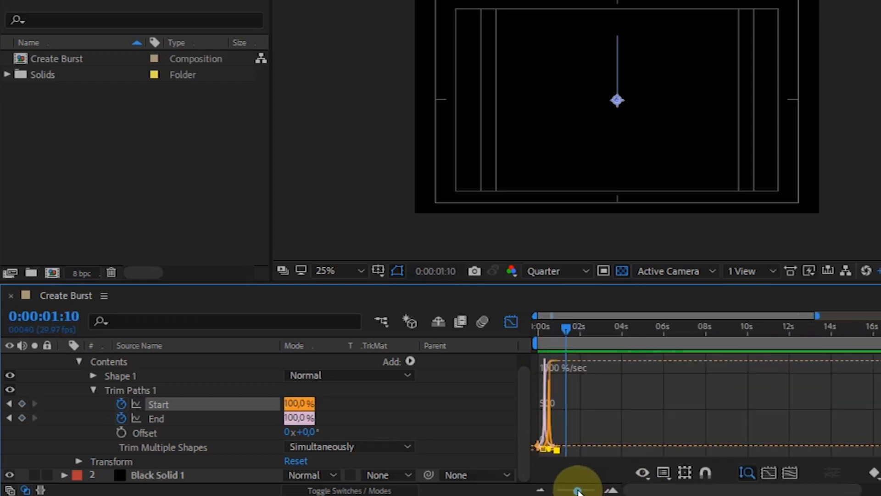
# Leave the Graph Editor and show only the keyframed properties of Shape Layer 1.
pyautogui.click(93, 390)
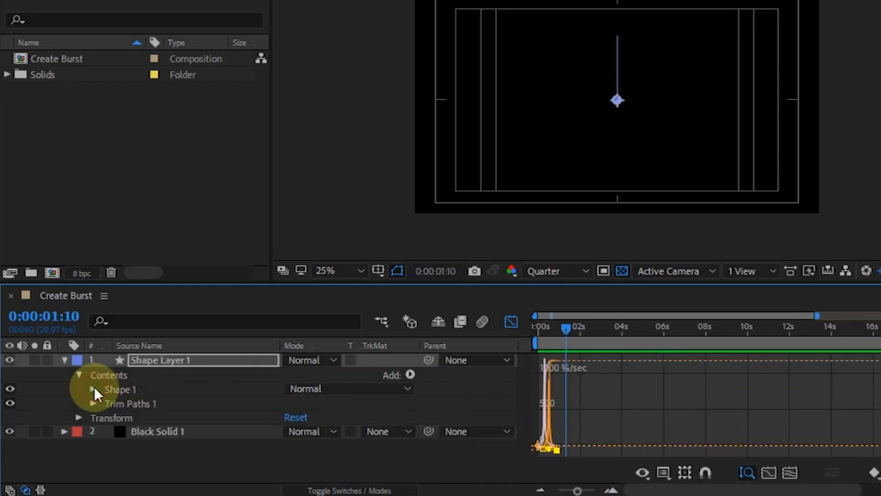
pyautogui.click(126, 403)
pyautogui.press('u')
pyautogui.click(511, 322)
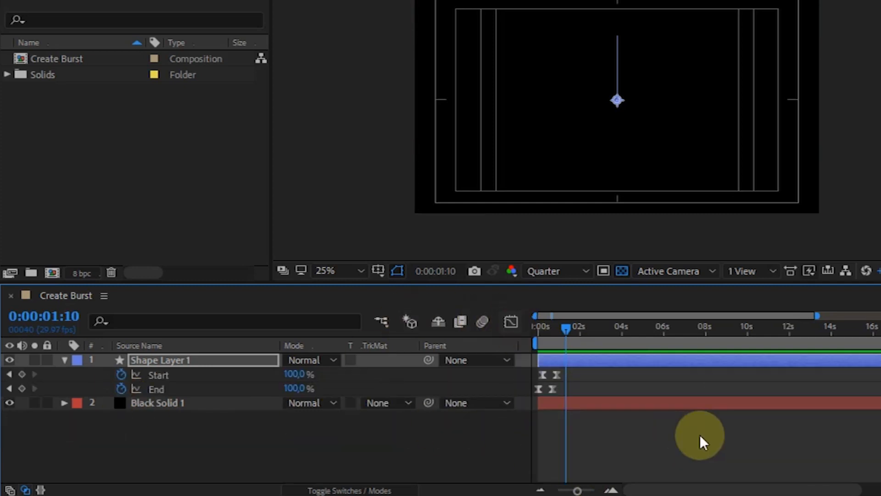
# Move the two Start keyframes one frame earlier, to frames 5 and 25, and scrub through the animation.
pyautogui.moveTo(578, 490); pyautogui.dragTo(592, 489)
pyautogui.moveTo(574, 325); pyautogui.dragTo(567, 324)
pyautogui.moveTo(708, 371); pyautogui.dragTo(569, 374)
pyautogui.moveTo(569, 327); pyautogui.dragTo(531, 332)
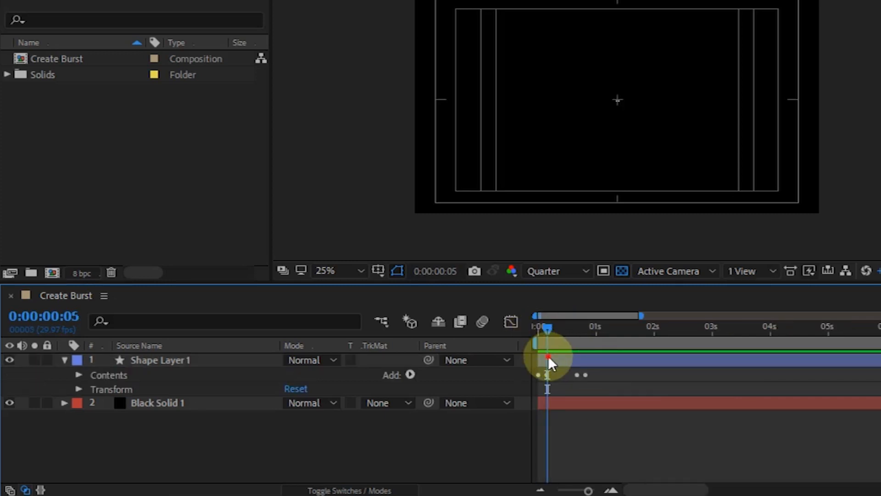
# Add a Repeater operator to the contents of Shape Layer 1.
pyautogui.click(111, 376)
pyautogui.click(408, 375)
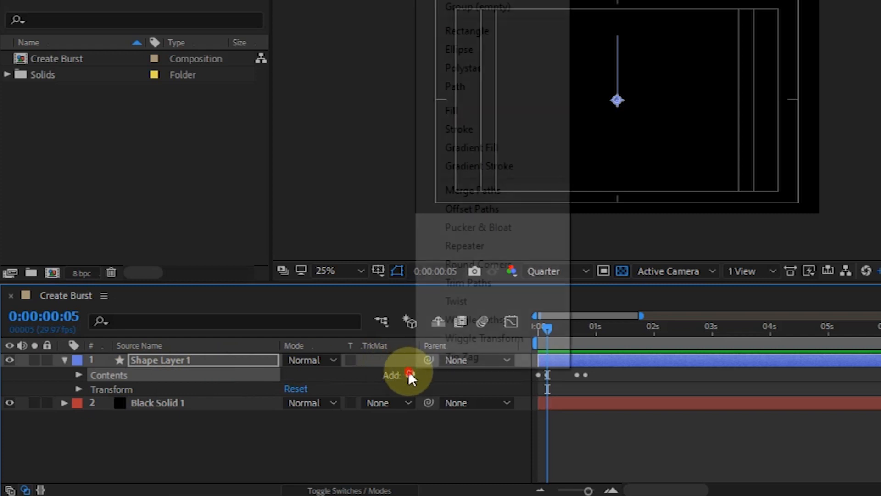
pyautogui.click(467, 244)
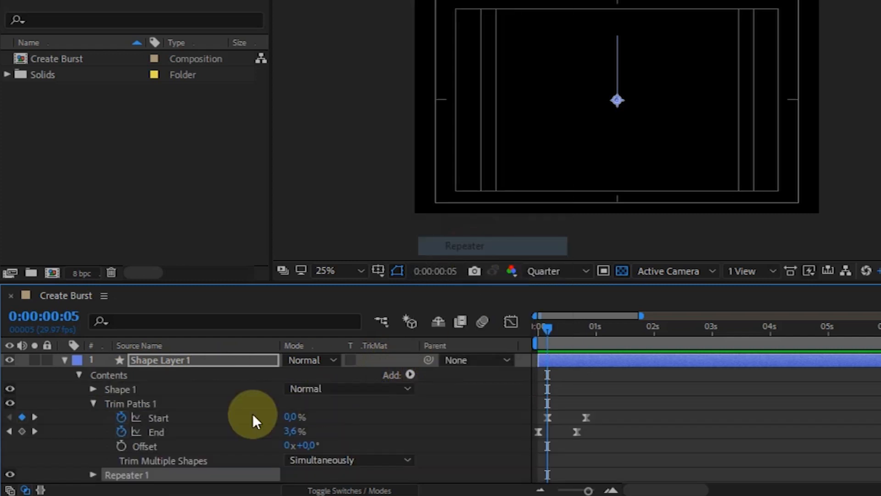
pyautogui.scroll(-2, 223, 411)
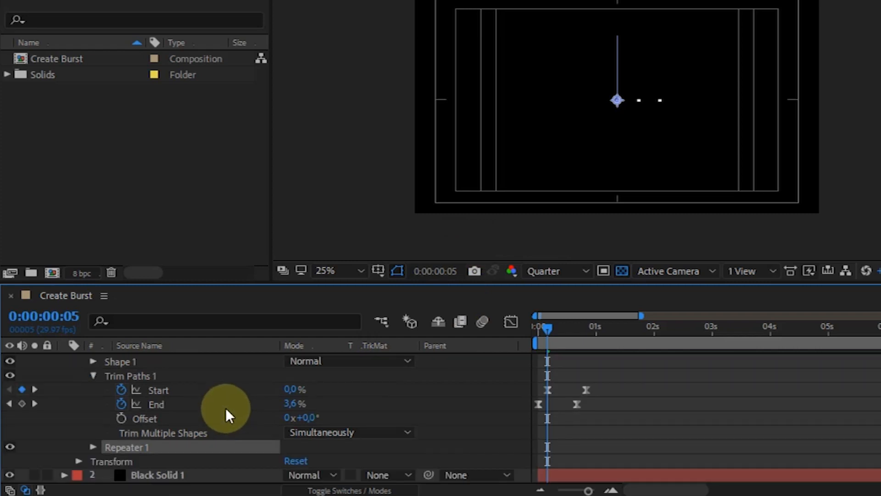
# Set the Repeater's Copies to 4 and move to frame 11 to see the repeated lines.
pyautogui.click(93, 447)
pyautogui.scroll(-4, 209, 429)
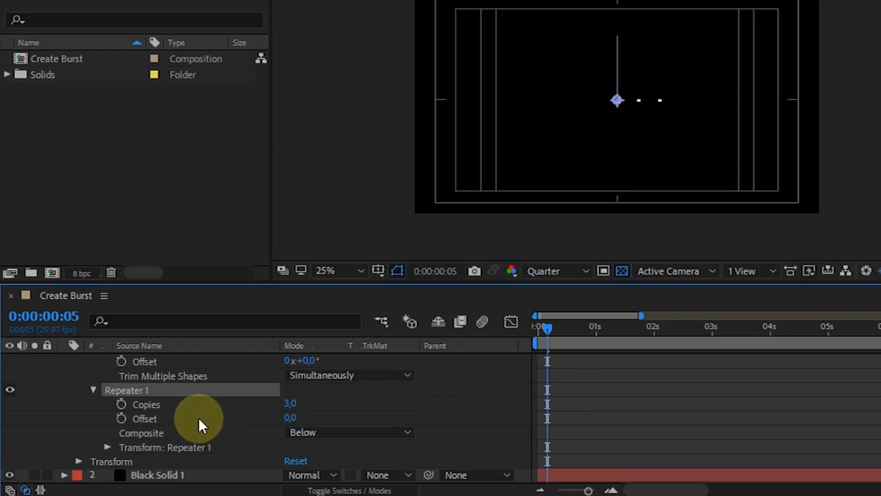
pyautogui.click(290, 403)
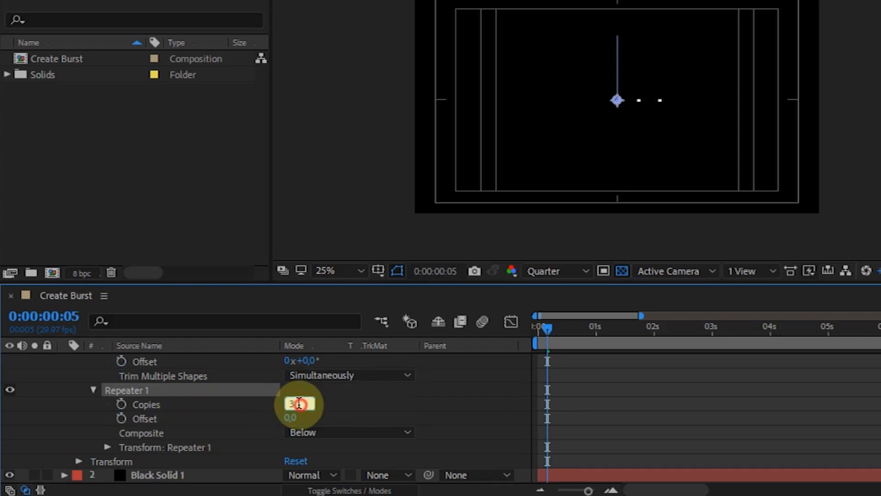
pyautogui.write('4')
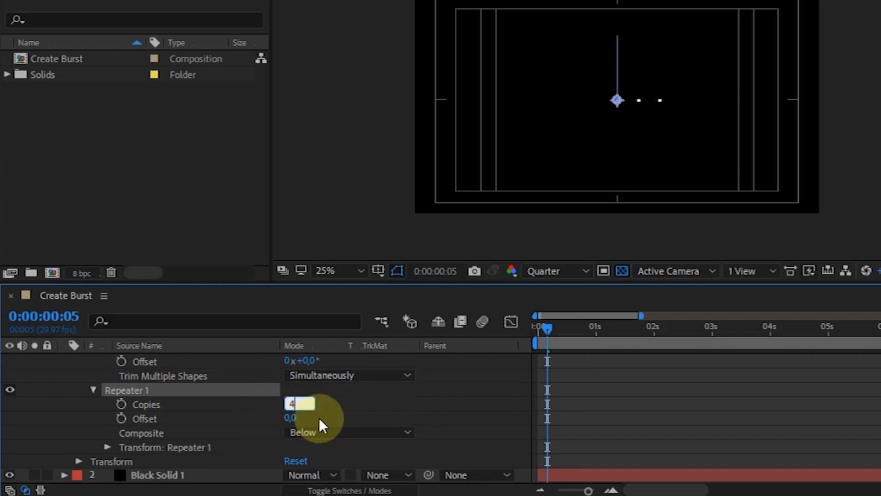
pyautogui.moveTo(547, 331); pyautogui.dragTo(559, 332)
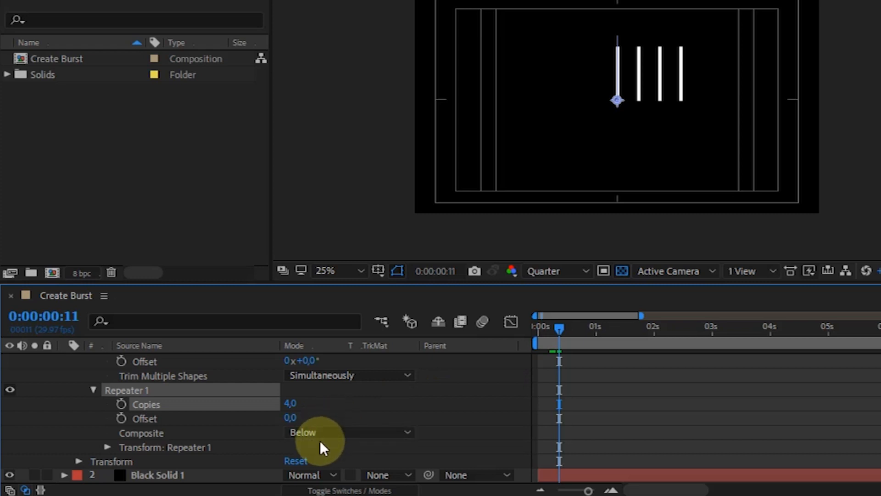
# Set the Repeater transform's Position to 0,0 and its Rotation to -90°, then return to the first frame.
pyautogui.click(108, 445)
pyautogui.scroll(-3, 260, 416)
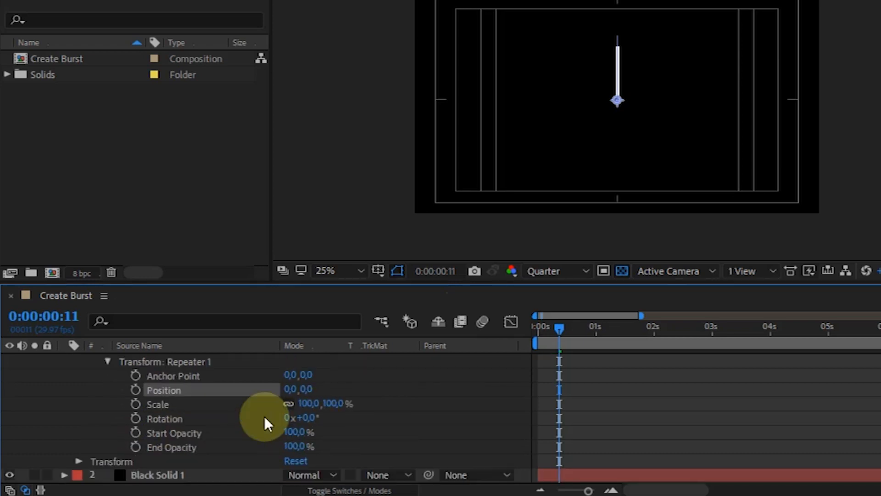
pyautogui.click(318, 417)
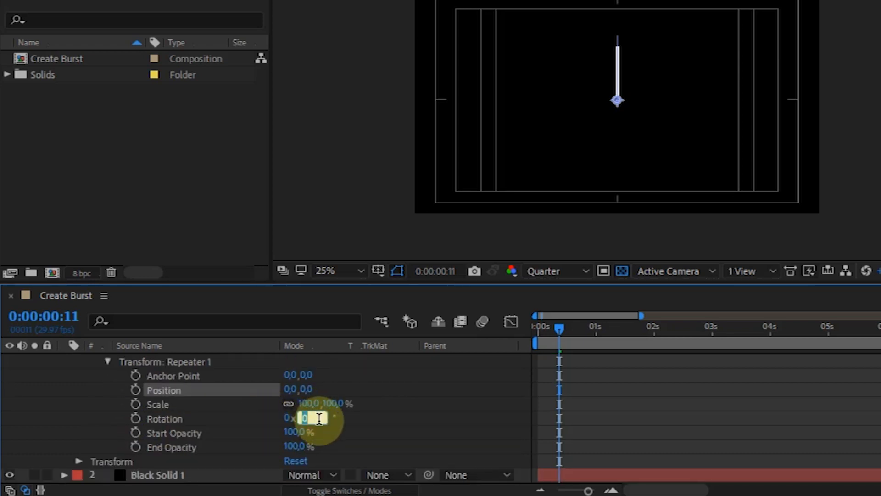
pyautogui.write('-9')
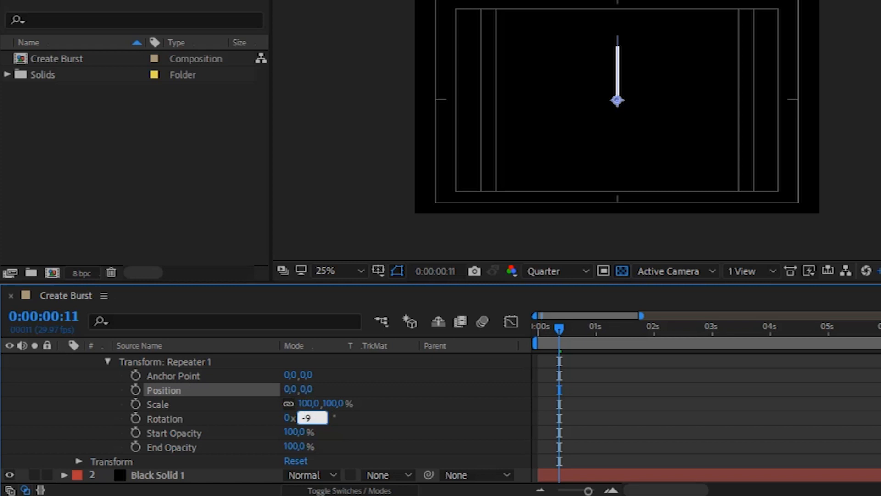
pyautogui.press('Return')
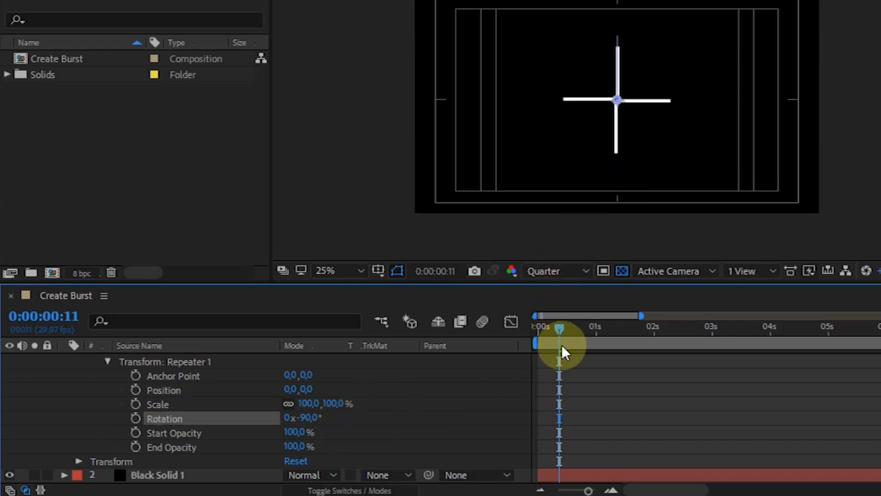
pyautogui.moveTo(558, 330); pyautogui.dragTo(533, 331)
pyautogui.click(465, 369)
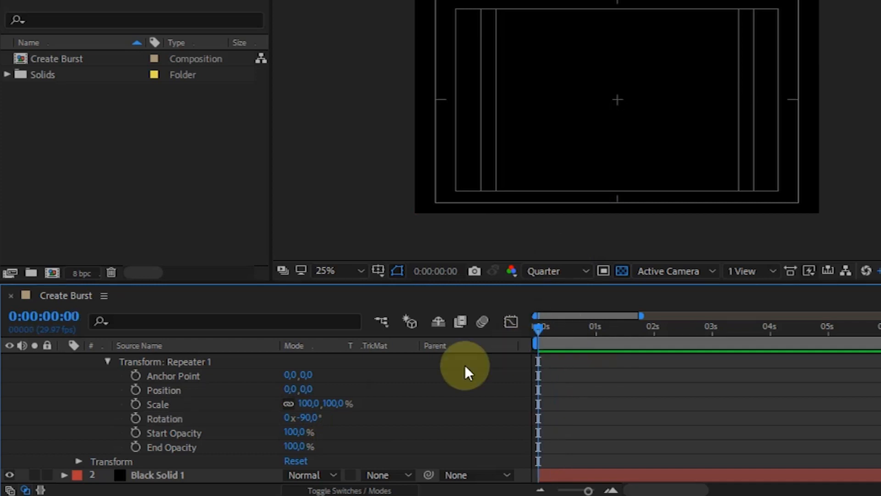
# Collapse Shape Layer 1 and scrub through the four-line burst up to frame 15.
pyautogui.scroll(6, 87, 379)
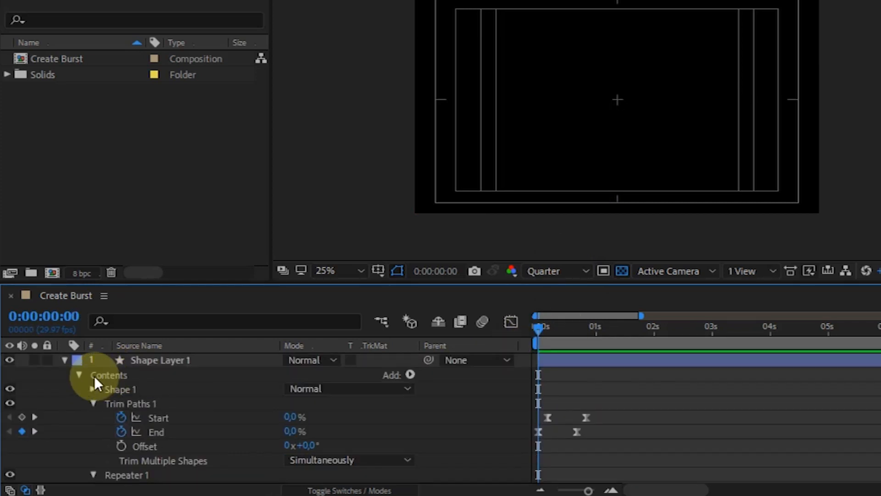
pyautogui.click(65, 360)
pyautogui.click(150, 359)
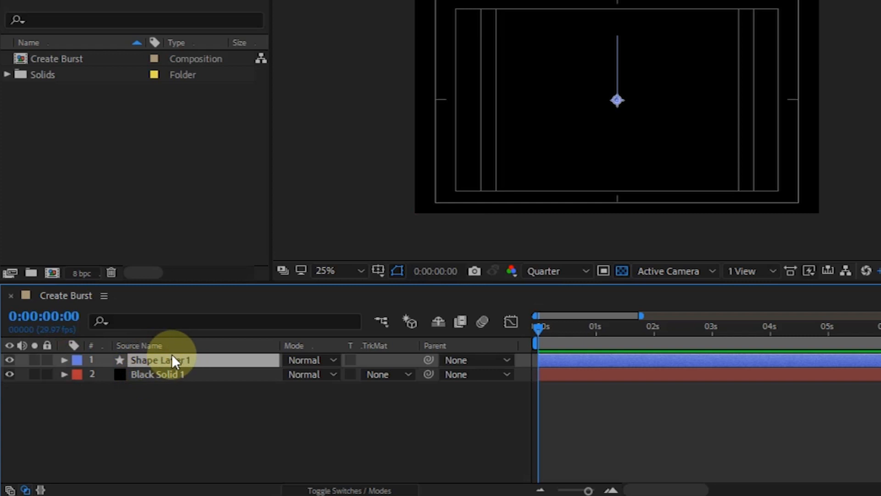
pyautogui.moveTo(530, 332); pyautogui.dragTo(565, 327)
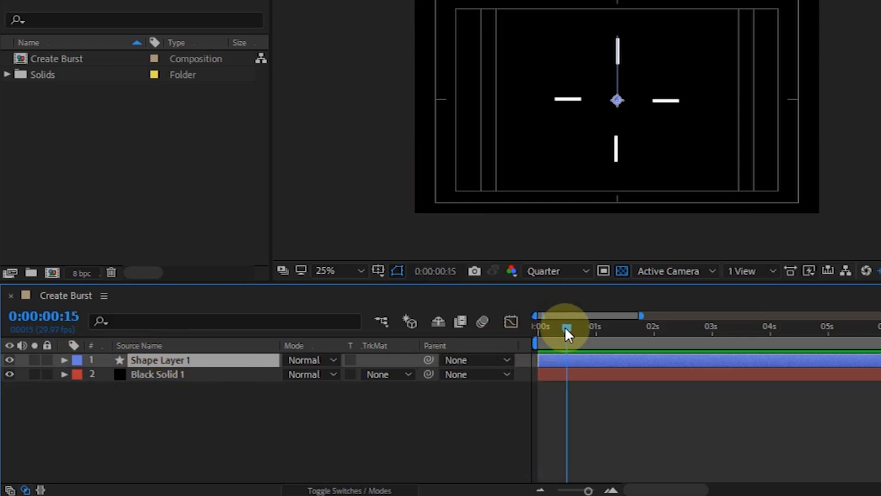
pyautogui.click(370, 446)
# Duplicate Shape Layer 1, set the duplicate's Rotation to -45°, and return to the first frame.
pyautogui.click(175, 358)
pyautogui.hotkey('ctrl', 'd')
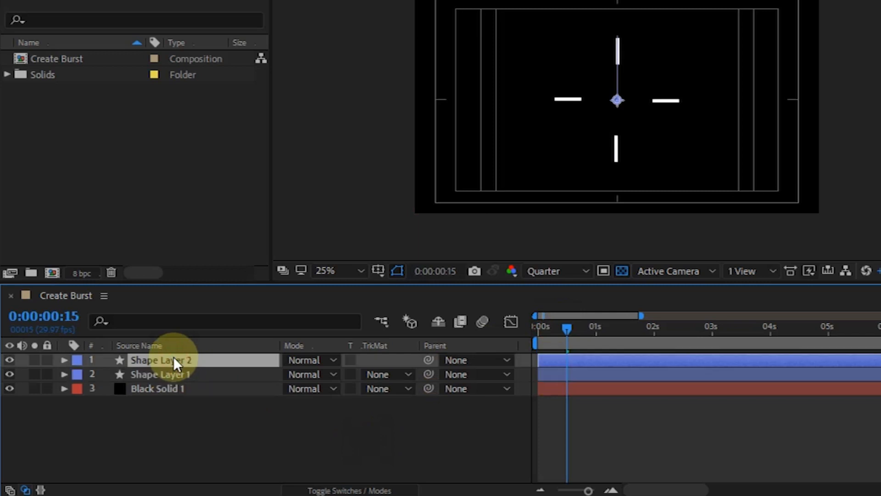
pyautogui.press('r')
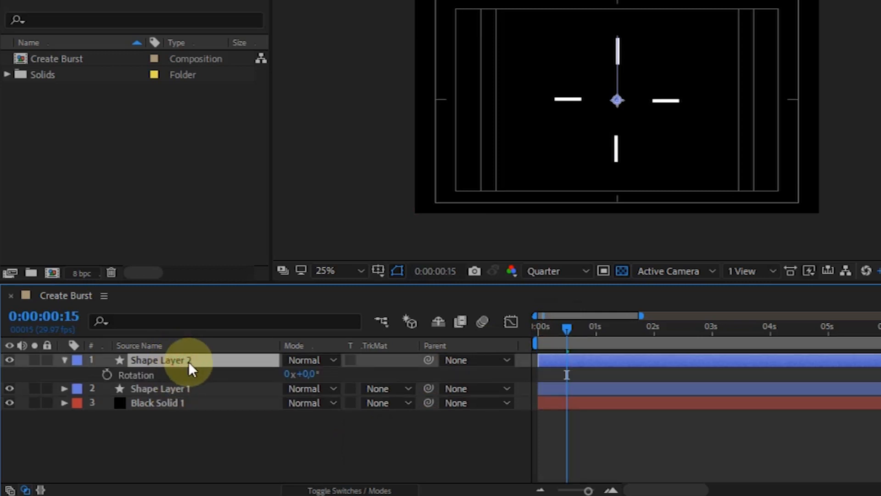
pyautogui.click(306, 376)
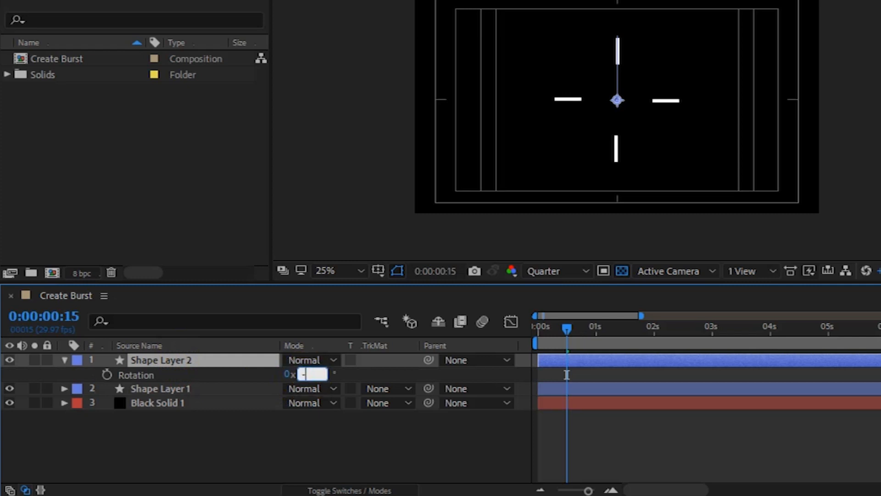
pyautogui.write('-45')
pyautogui.click(304, 378)
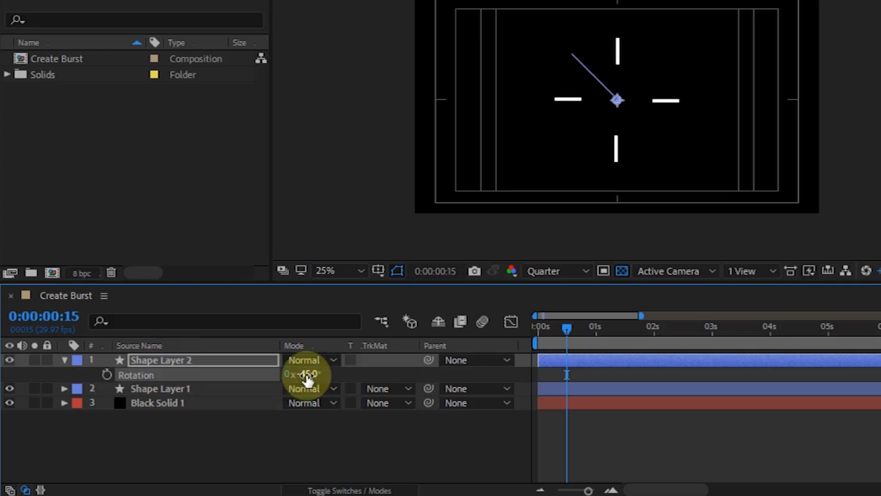
pyautogui.click(493, 356)
pyautogui.moveTo(567, 324); pyautogui.dragTo(528, 326)
pyautogui.click(589, 412)
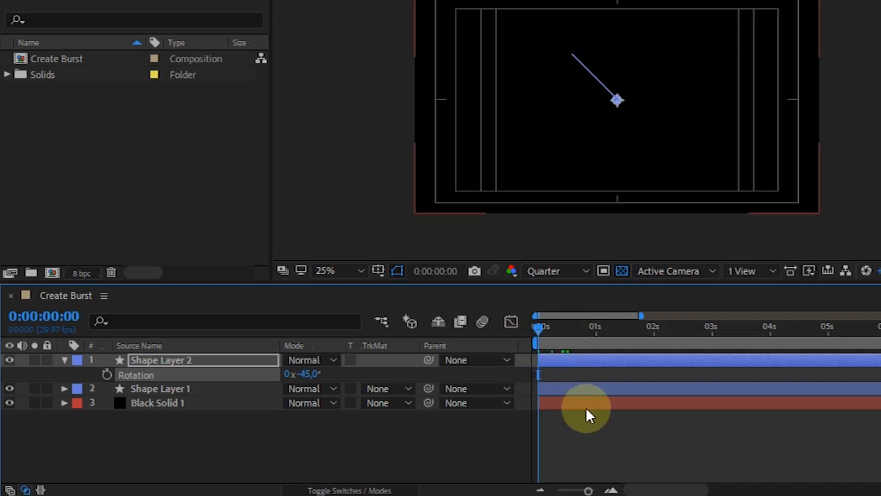
# Try delaying Shape Layer 2 so that it starts at about frame 10, and preview the staggered burst.
pyautogui.click(529, 365)
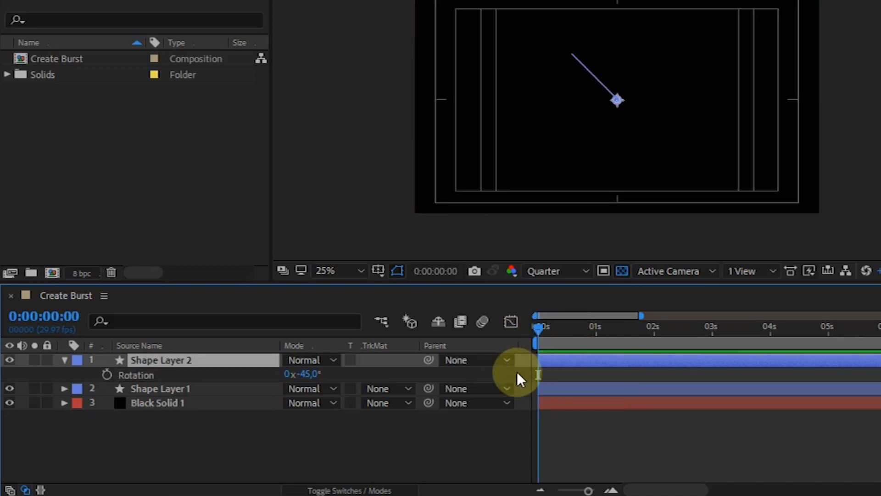
pyautogui.hotkey('shift', 'pagedown')
pyautogui.moveTo(562, 361); pyautogui.dragTo(569, 365)
pyautogui.click(541, 328)
pyautogui.press('space')
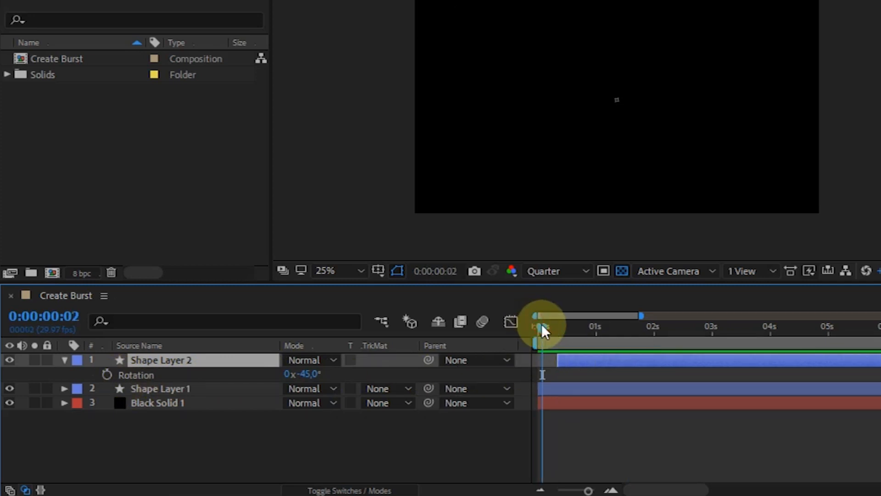
pyautogui.moveTo(546, 327); pyautogui.dragTo(563, 330)
pyautogui.click(539, 332)
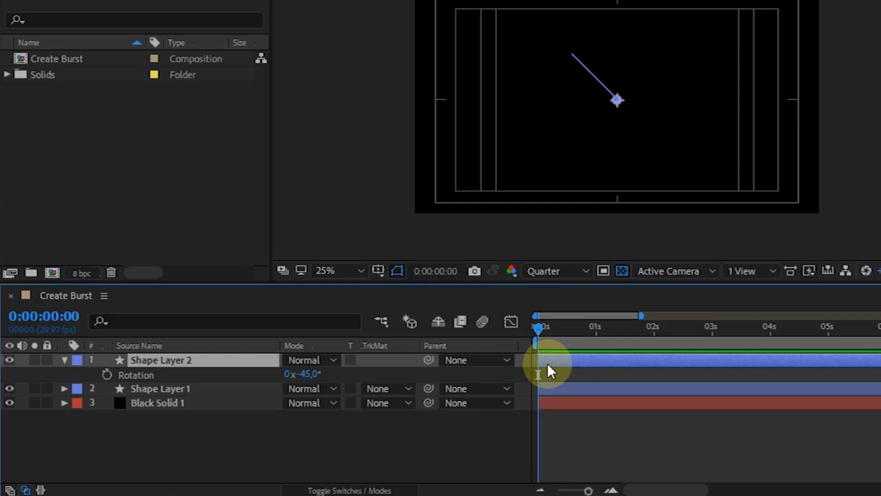
# Duplicate Shape Layers 1 and 2, stack both copies on top, and start the copies at frame 10.
pyautogui.keyDown('shift'); pyautogui.click(558, 386); pyautogui.keyUp('shift')
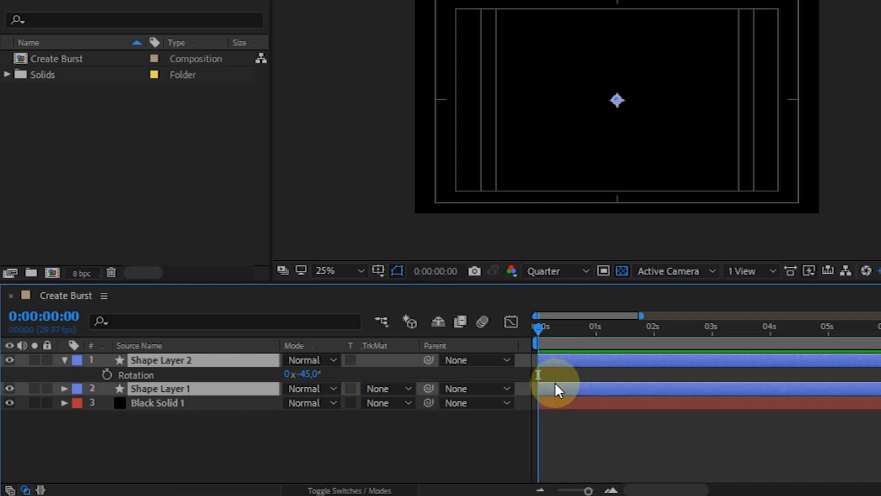
pyautogui.hotkey('ctrl', 'd')
pyautogui.click(198, 374)
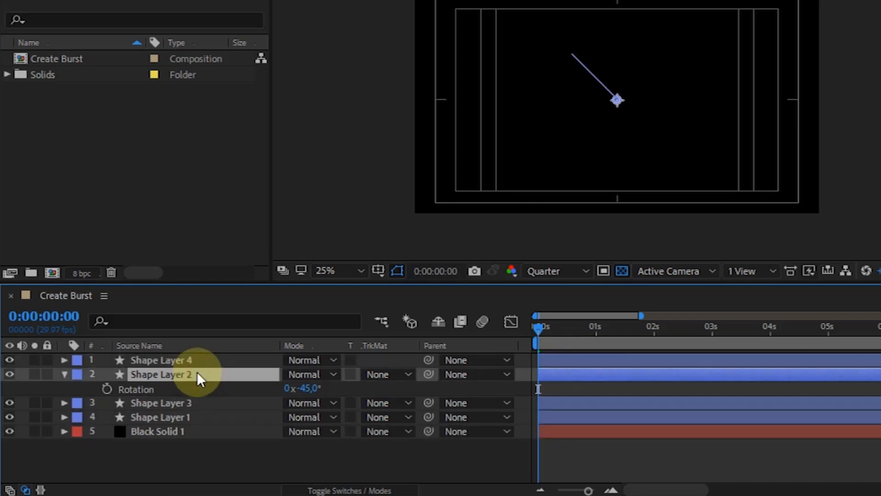
pyautogui.keyDown('shift'); pyautogui.click(556, 372); pyautogui.keyUp('shift')
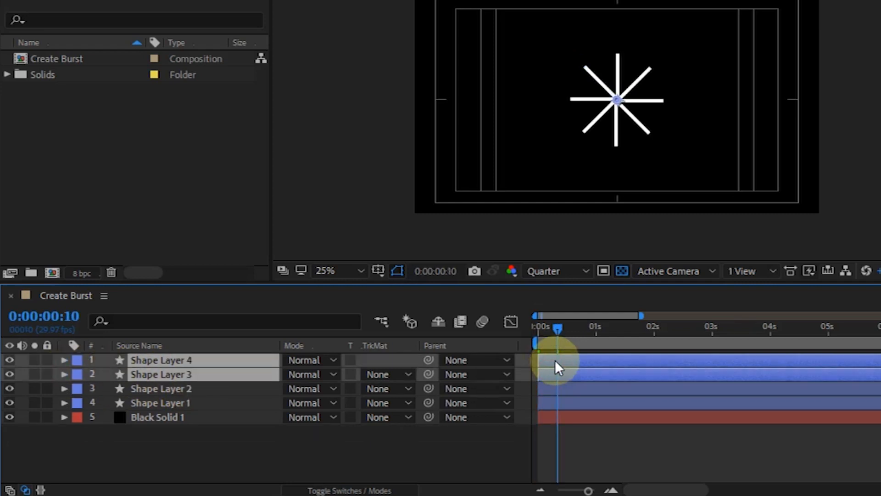
pyautogui.click(577, 445)
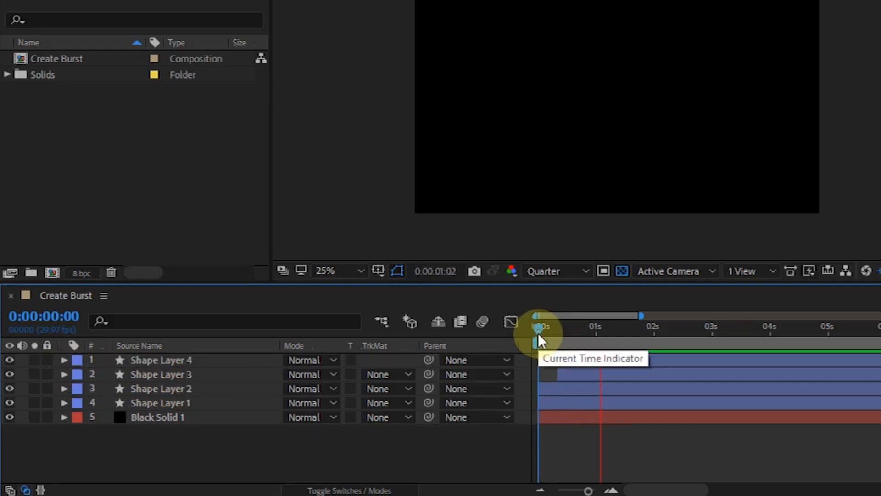
# Delay Shape Layers 3 and 4 to start at about frame 15 and check the burst up to frame 28.
pyautogui.click(569, 330)
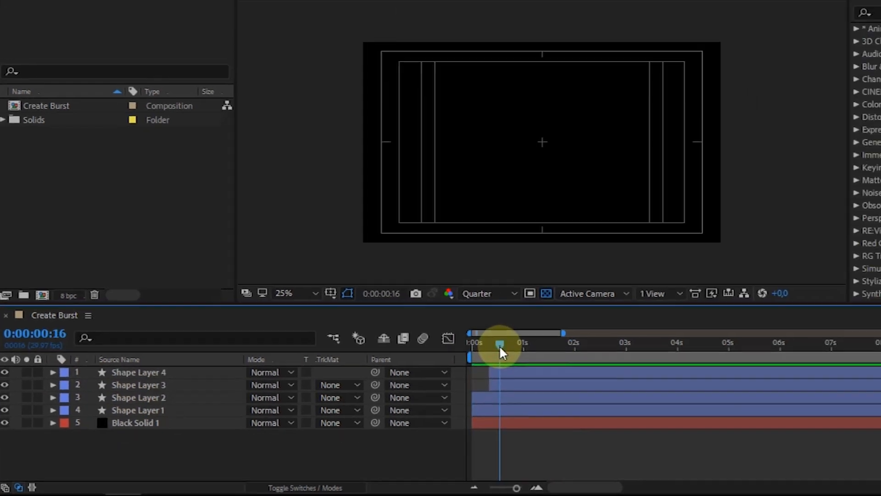
pyautogui.moveTo(499, 345); pyautogui.dragTo(428, 353)
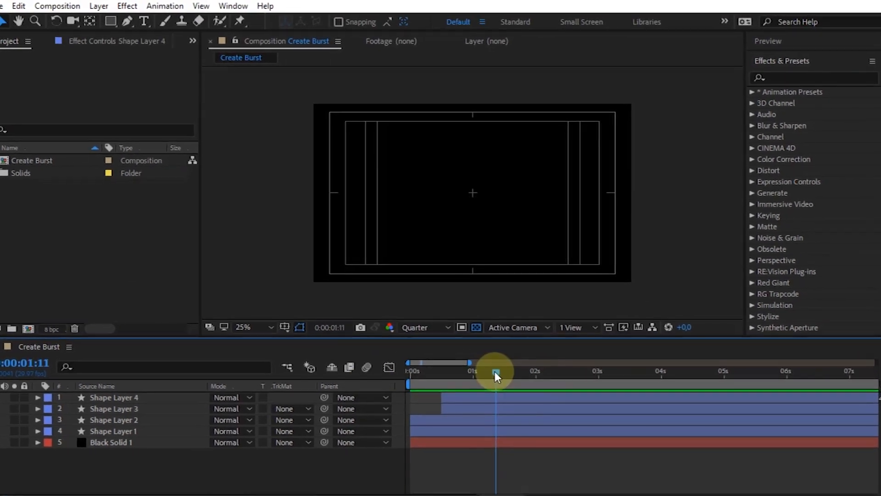
pyautogui.moveTo(566, 346); pyautogui.dragTo(543, 345)
pyautogui.moveTo(473, 377); pyautogui.dragTo(466, 379)
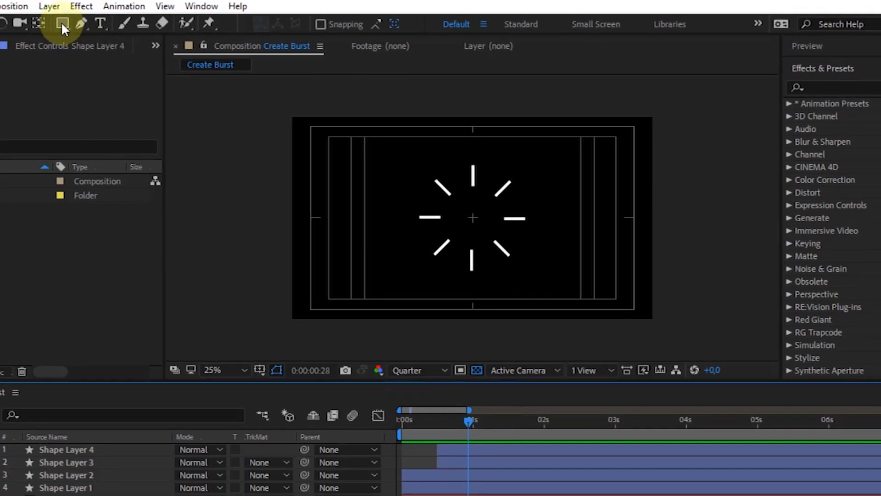
# Choose the Ellipse tool and configure it with no stroke and a solid color fill at 100% opacity.
pyautogui.moveTo(54, 27); pyautogui.dragTo(97, 60)
pyautogui.click(375, 28)
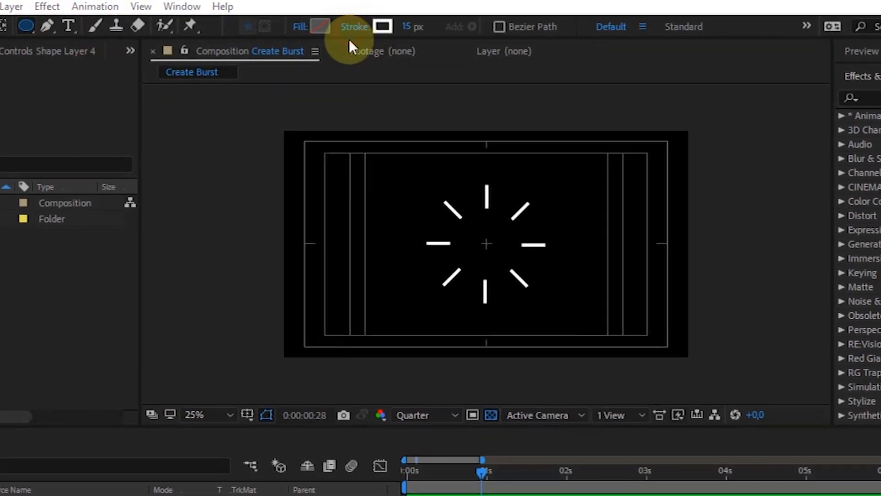
pyautogui.click(358, 276)
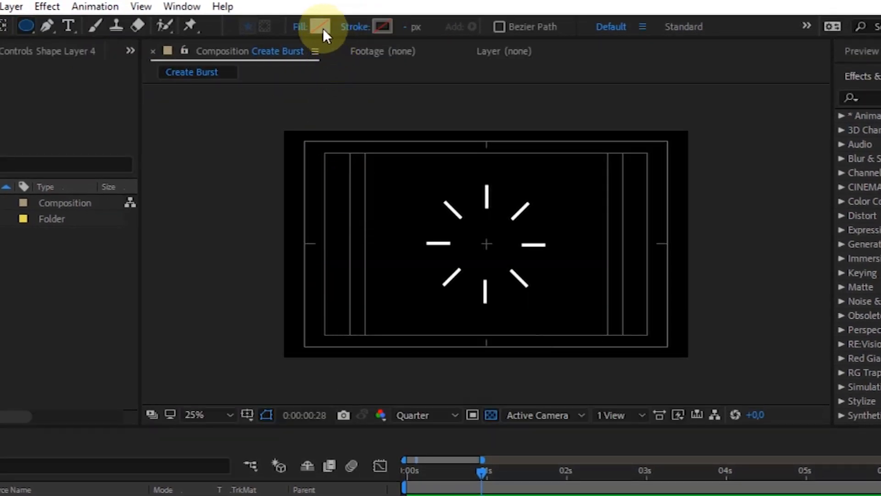
pyautogui.click(299, 28)
pyautogui.click(378, 276)
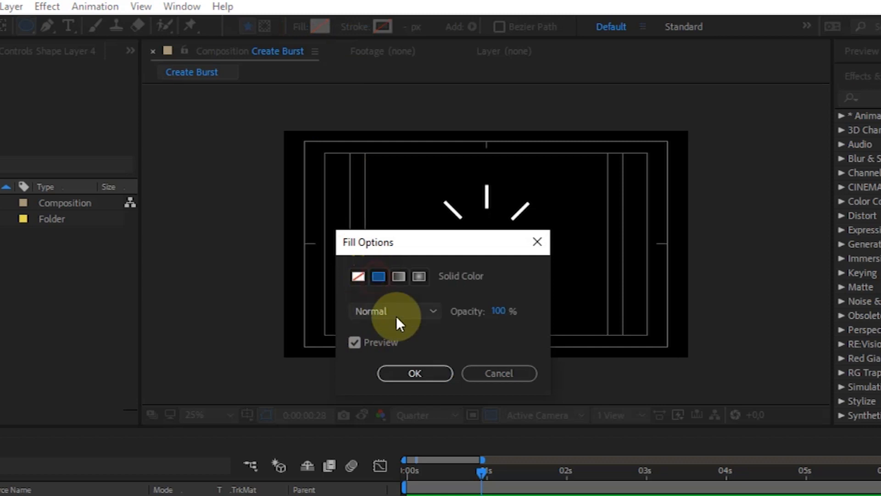
pyautogui.click(410, 373)
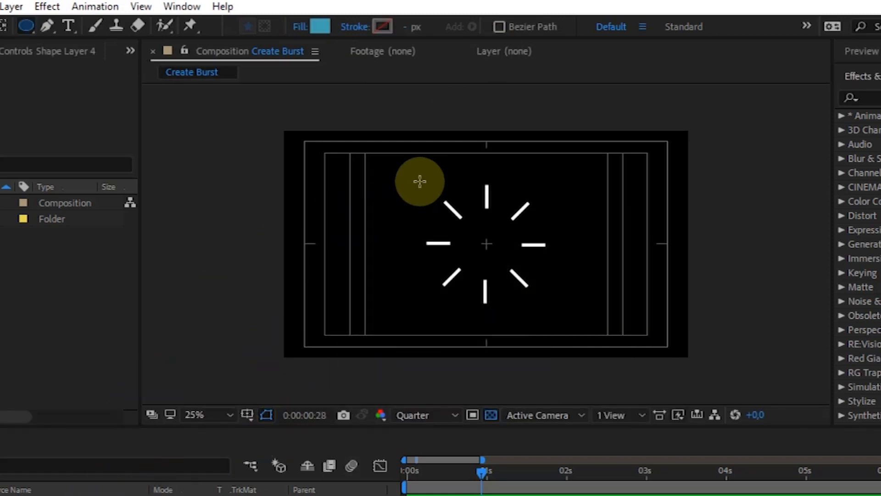
# Draw a circle over the burst on a new shape layer and set its fill to white.
pyautogui.moveTo(419, 183); pyautogui.dragTo(548, 306)
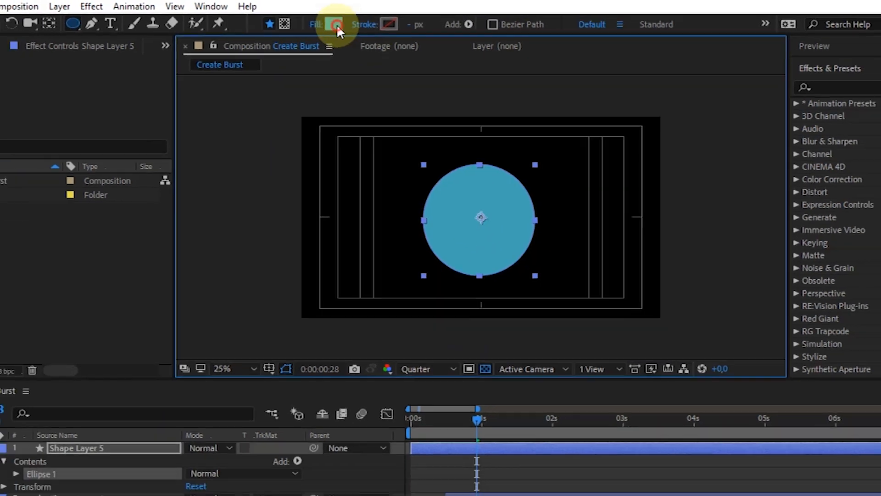
pyautogui.click(320, 26)
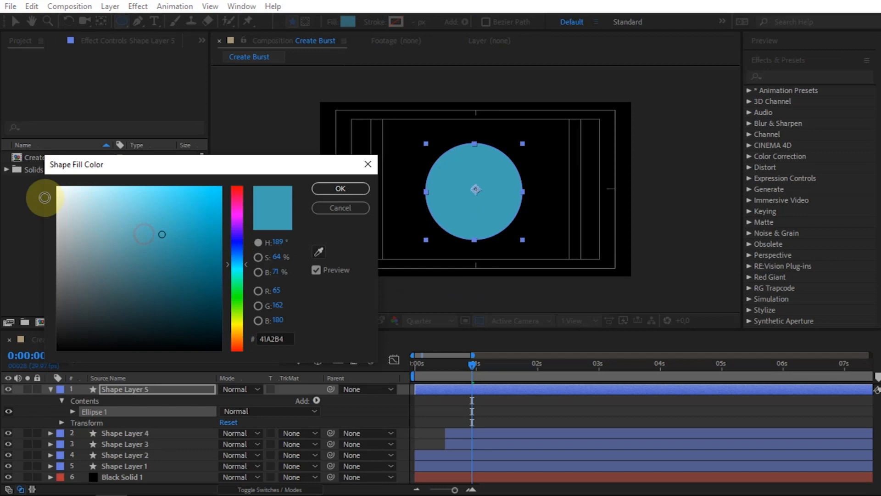
pyautogui.click(44, 197)
pyautogui.click(344, 192)
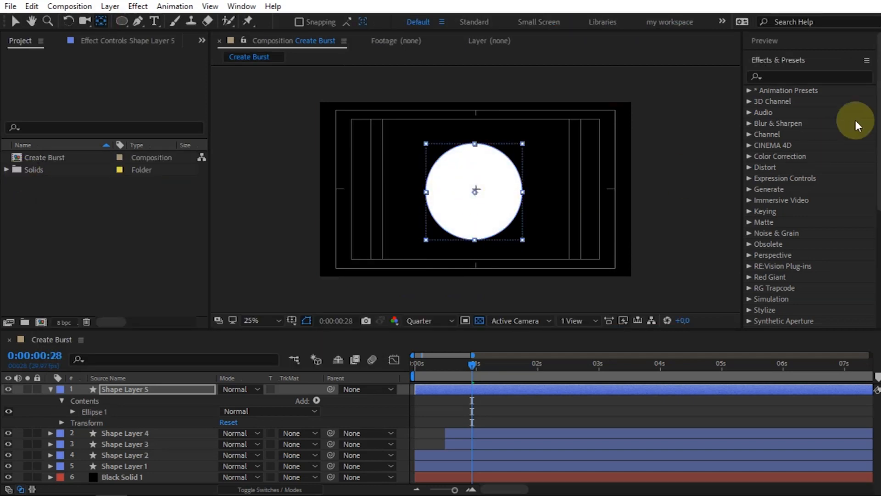
# Align the circle layer to the composition's horizontal and vertical center.
pyautogui.click(817, 58)
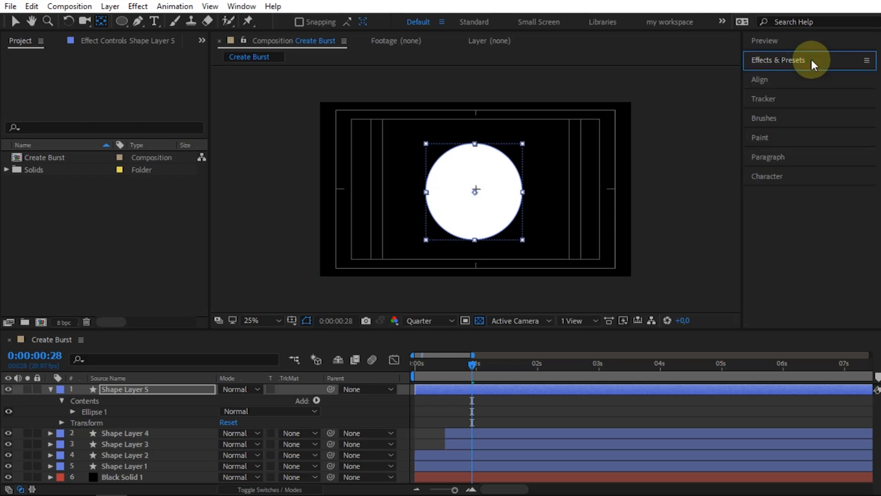
pyautogui.click(785, 82)
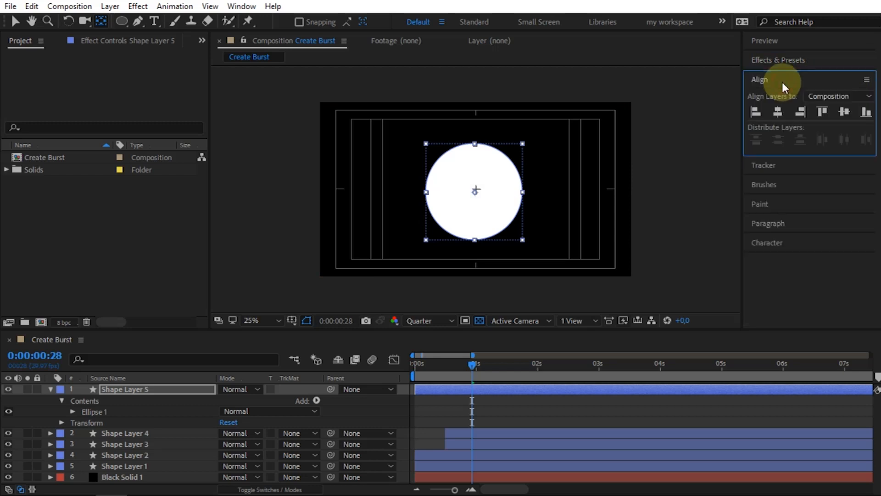
pyautogui.click(780, 112)
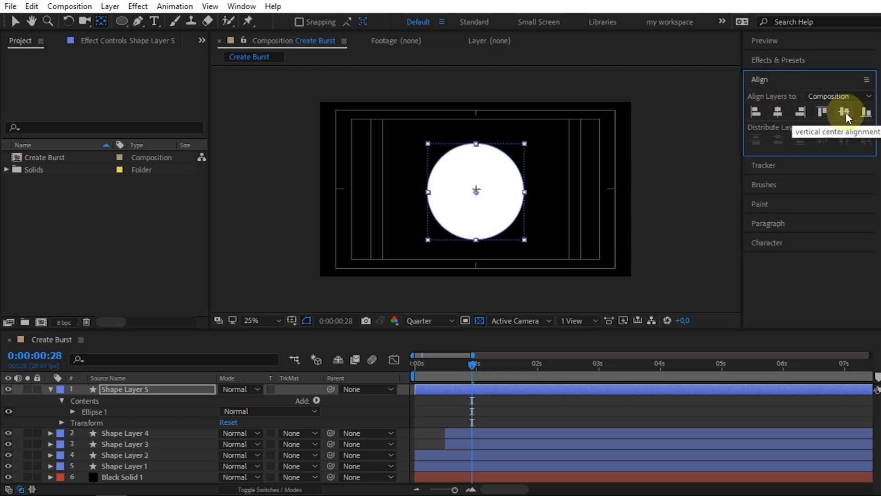
pyautogui.click(844, 112)
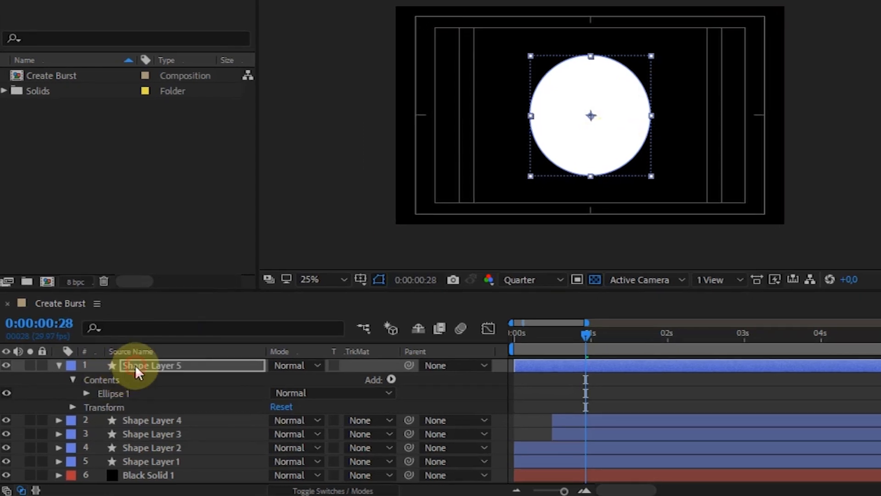
# Expand Ellipse 1's transform in Shape Layer 5 and set a 100% Scale keyframe at frame 20.
pyautogui.click(135, 365)
pyautogui.click(85, 392)
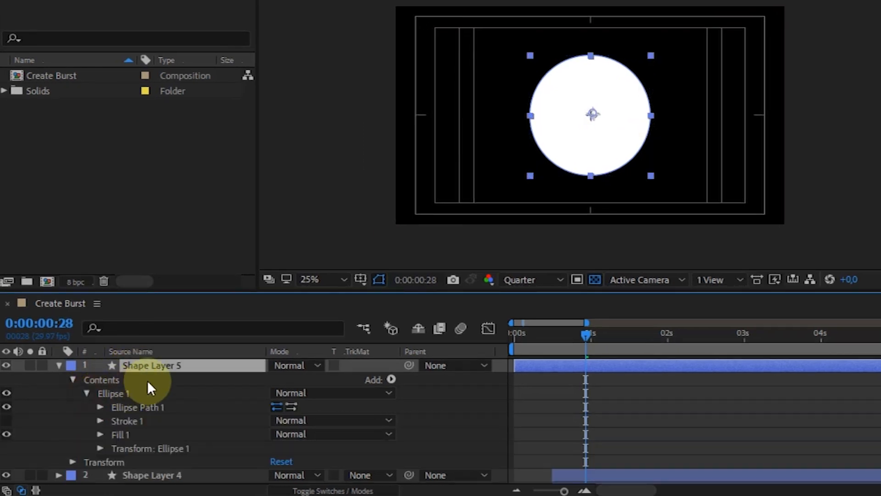
pyautogui.scroll(-1, 149, 378)
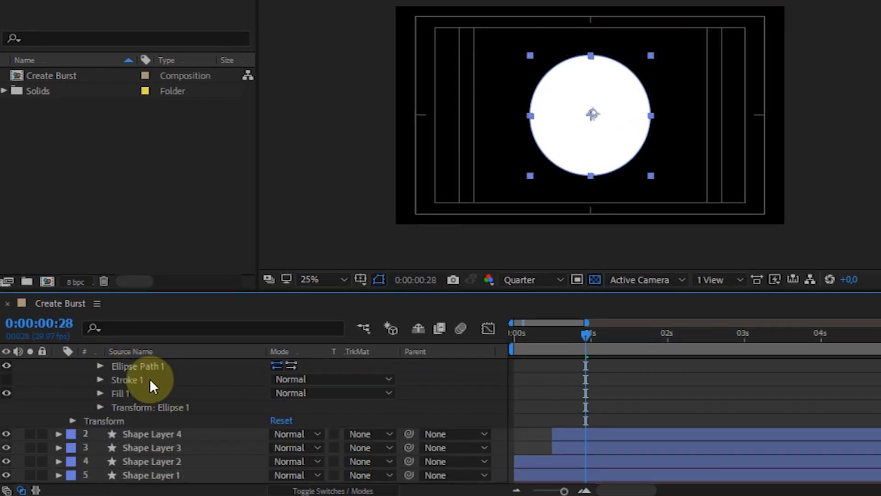
pyautogui.click(100, 406)
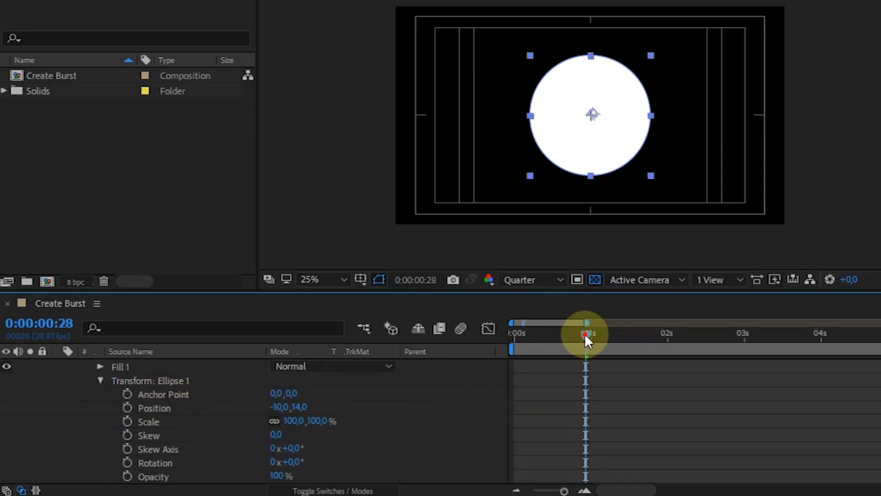
pyautogui.press('space')
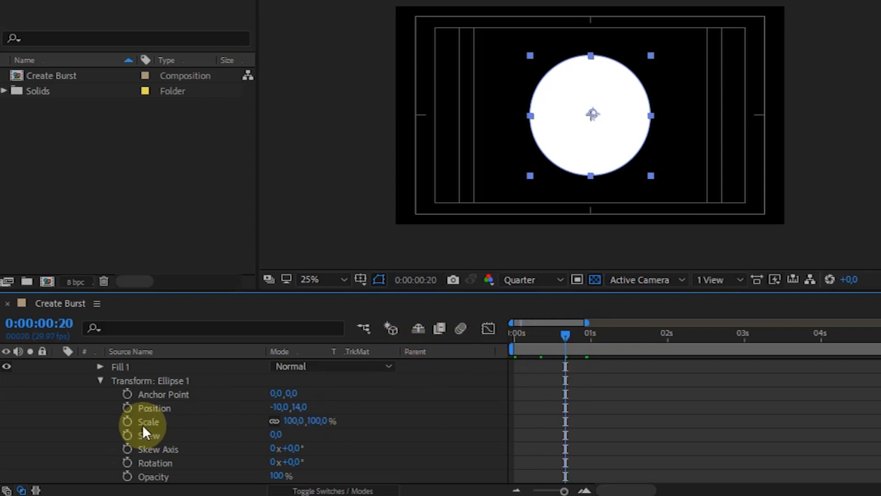
pyautogui.click(128, 421)
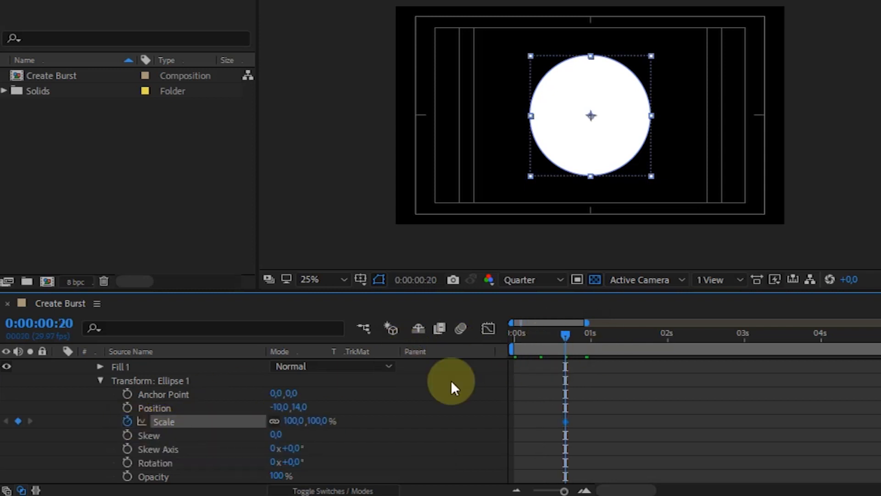
# Set Ellipse 1's Scale to 0% at the first frame.
pyautogui.moveTo(560, 338); pyautogui.dragTo(505, 338)
pyautogui.moveTo(290, 420); pyautogui.dragTo(132, 440)
pyautogui.click(292, 420)
pyautogui.write('0')
pyautogui.press('Return')
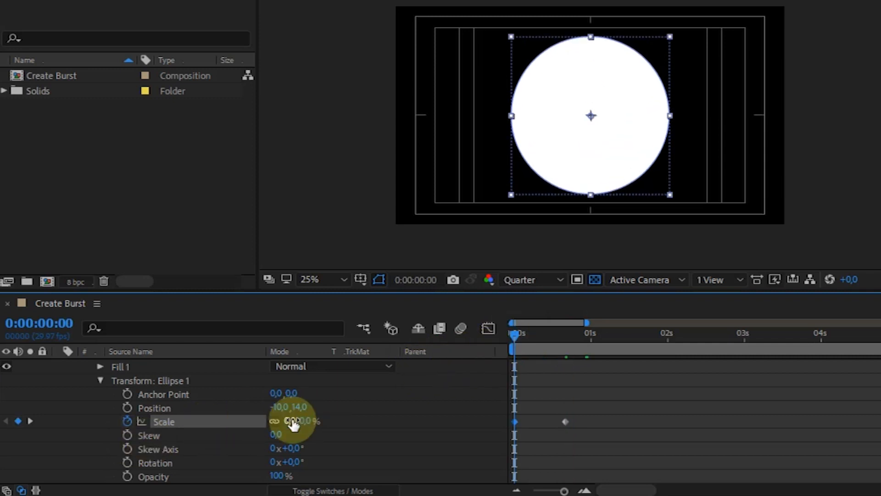
# Apply Easy Ease to both of Ellipse 1's Scale keyframes.
pyautogui.moveTo(523, 333); pyautogui.dragTo(525, 334)
pyautogui.moveTo(591, 429); pyautogui.dragTo(515, 419)
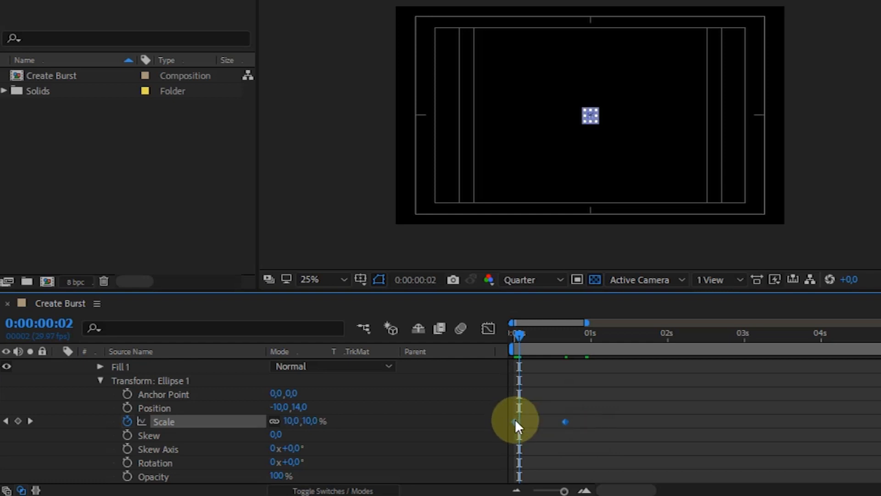
pyautogui.rightClick(515, 420)
pyautogui.moveTo(592, 408)
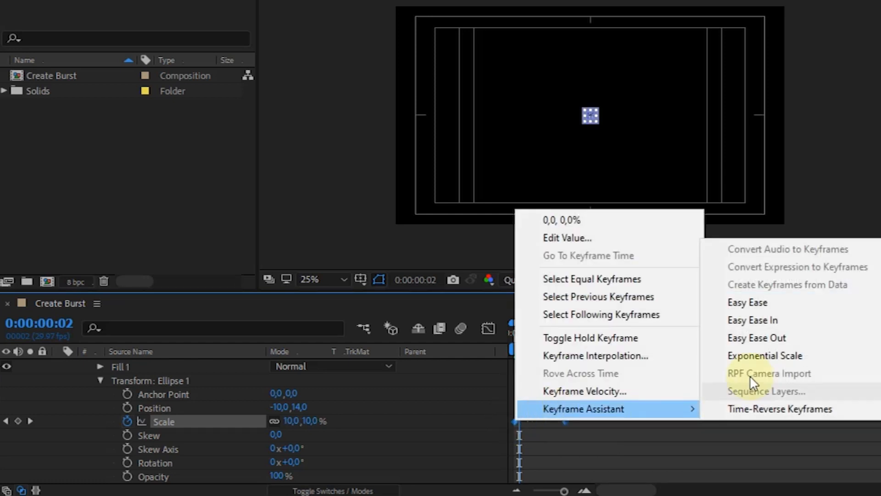
pyautogui.click(751, 302)
# Shape Ellipse 1's Scale speed graph into a sharp peak around frame 10, preview the growth, and leave the graph view.
pyautogui.click(488, 328)
pyautogui.moveTo(565, 490); pyautogui.dragTo(567, 491)
pyautogui.click(514, 452)
pyautogui.moveTo(533, 453); pyautogui.dragTo(566, 450)
pyautogui.press('space')
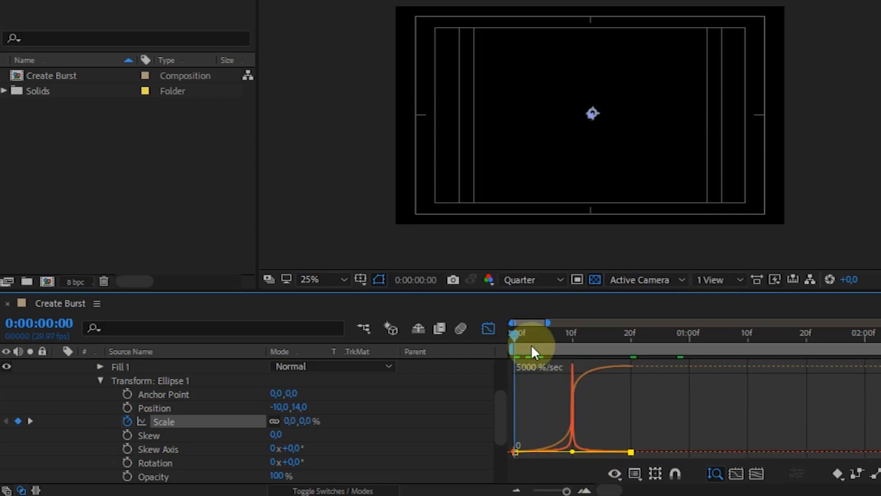
pyautogui.click(574, 335)
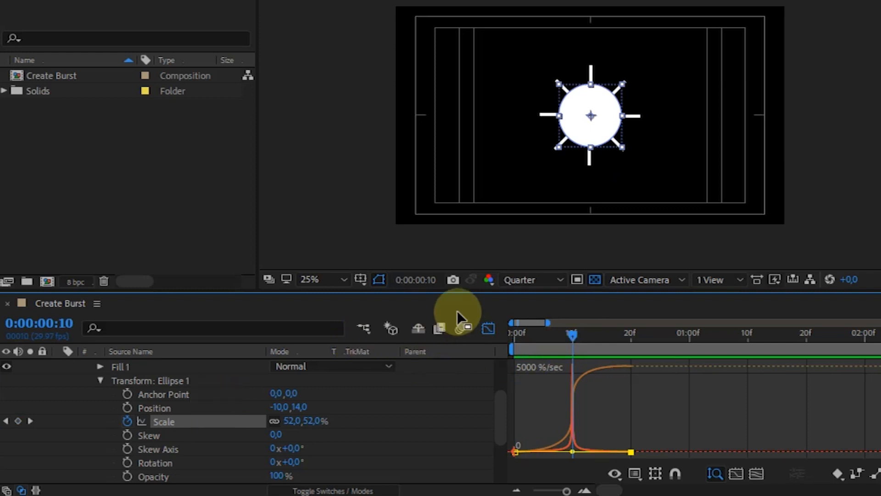
pyautogui.click(487, 328)
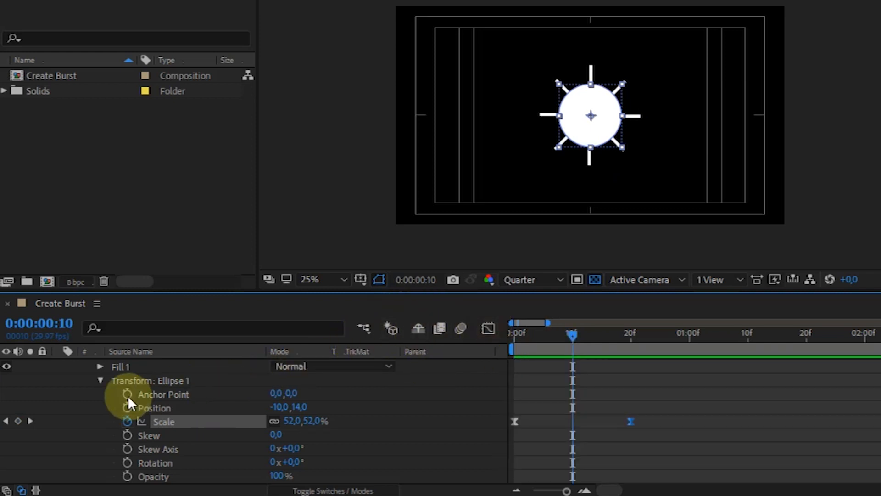
# Duplicate Ellipse 1 within Shape Layer 5 and show the Scale keyframes of both ellipses.
pyautogui.click(100, 380)
pyautogui.scroll(5, 152, 388)
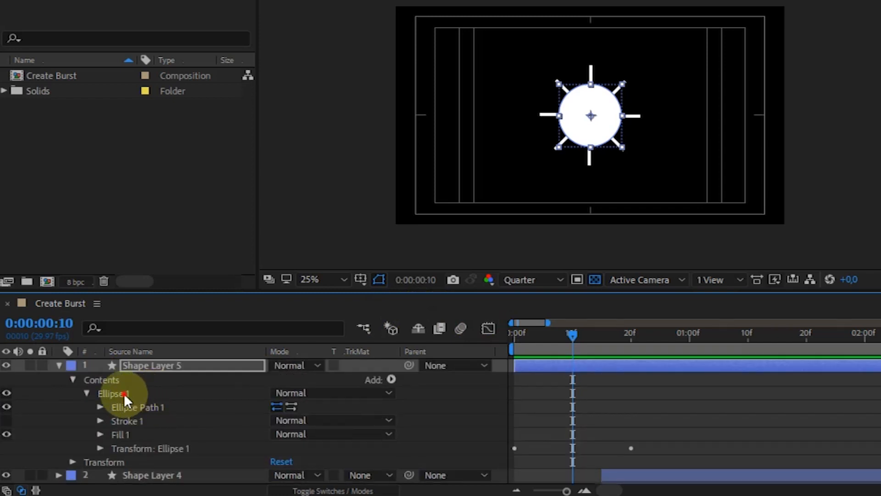
pyautogui.click(123, 393)
pyautogui.click(88, 393)
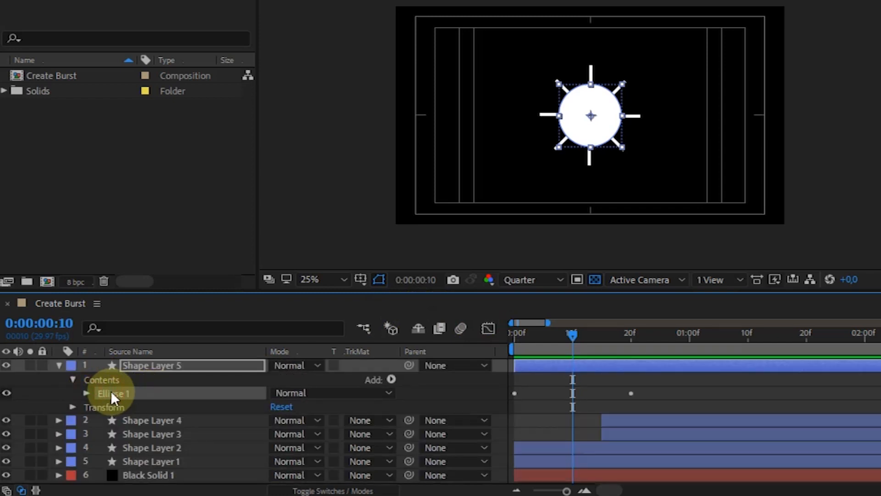
pyautogui.hotkey('ctrl', 'd')
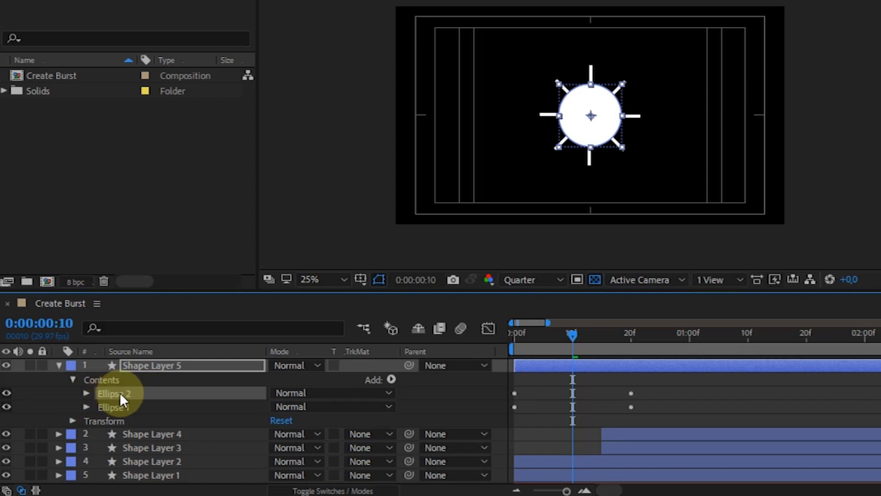
pyautogui.keyDown('shift'); pyautogui.click(117, 405); pyautogui.keyUp('shift')
pyautogui.press('s')
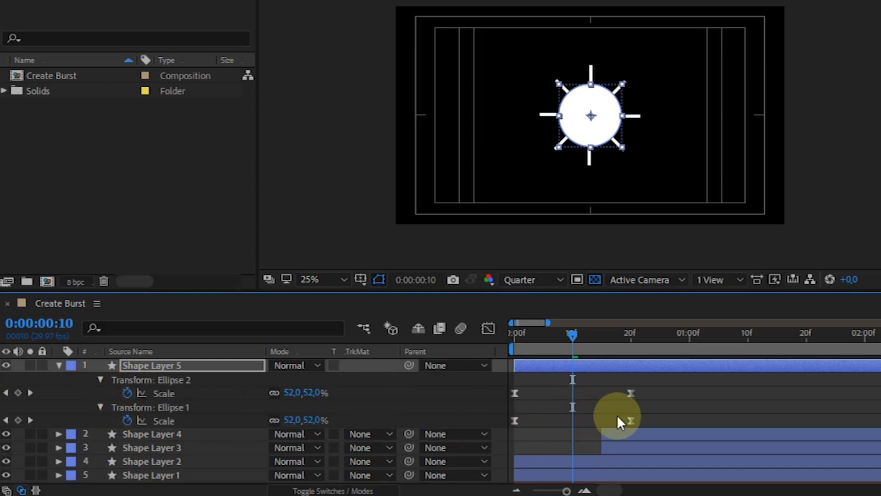
# Shift both of Ellipse 1's Scale keyframes 5 frames later so that they start at frame 5.
pyautogui.click(647, 417)
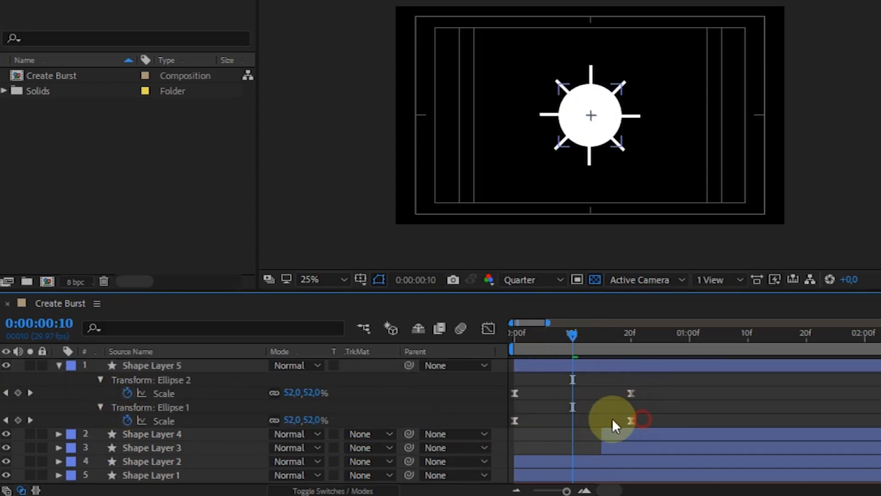
pyautogui.moveTo(612, 418); pyautogui.dragTo(509, 425)
pyautogui.moveTo(526, 337); pyautogui.dragTo(492, 340)
pyautogui.moveTo(567, 491); pyautogui.dragTo(575, 490)
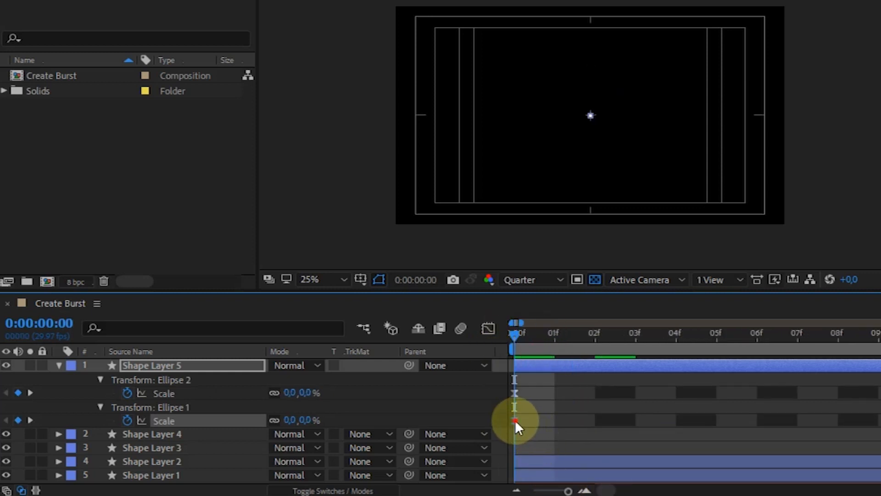
pyautogui.moveTo(650, 412); pyautogui.dragTo(717, 413)
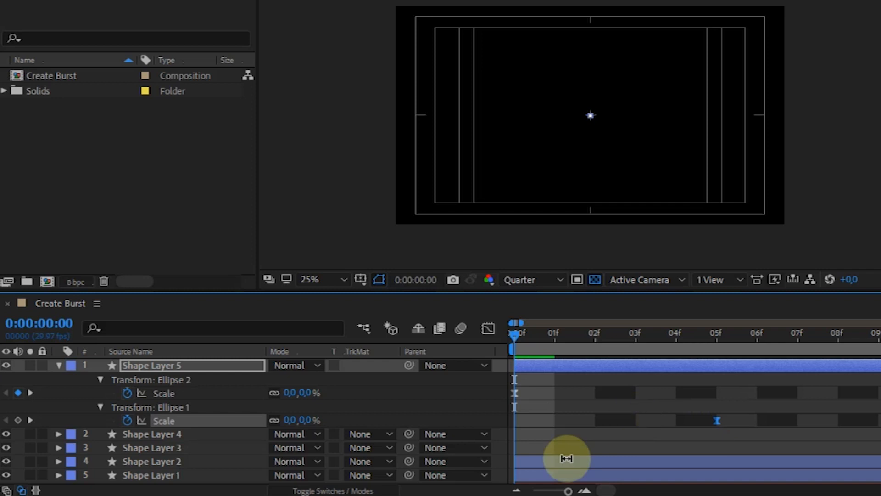
pyautogui.moveTo(561, 491); pyautogui.dragTo(559, 491)
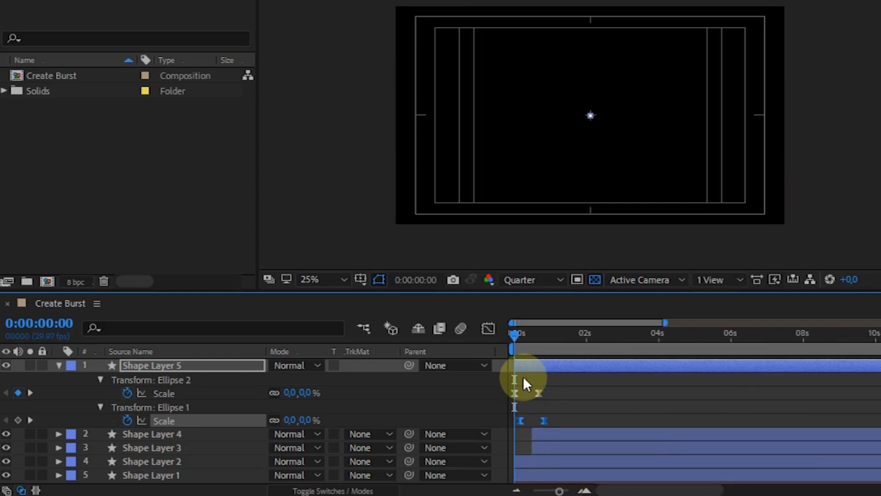
# Move both of Ellipse 1's Scale keyframes one frame earlier so that they start at frame 4.
pyautogui.moveTo(522, 340); pyautogui.dragTo(543, 338)
pyautogui.press('Home')
pyautogui.moveTo(558, 490); pyautogui.dragTo(566, 490)
pyautogui.press('pagedown')
pyautogui.press('pagedown')
pyautogui.press('pagedown')
pyautogui.press('pagedown')
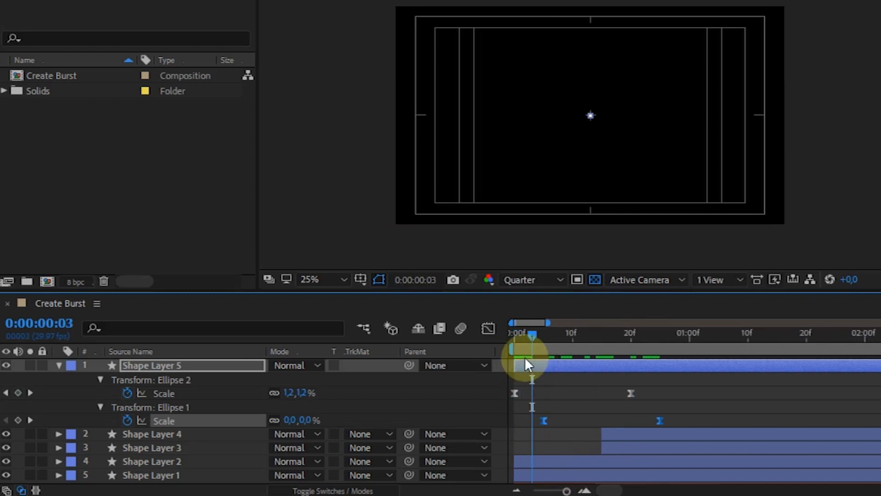
pyautogui.moveTo(542, 418); pyautogui.dragTo(538, 420)
pyautogui.click(83, 381)
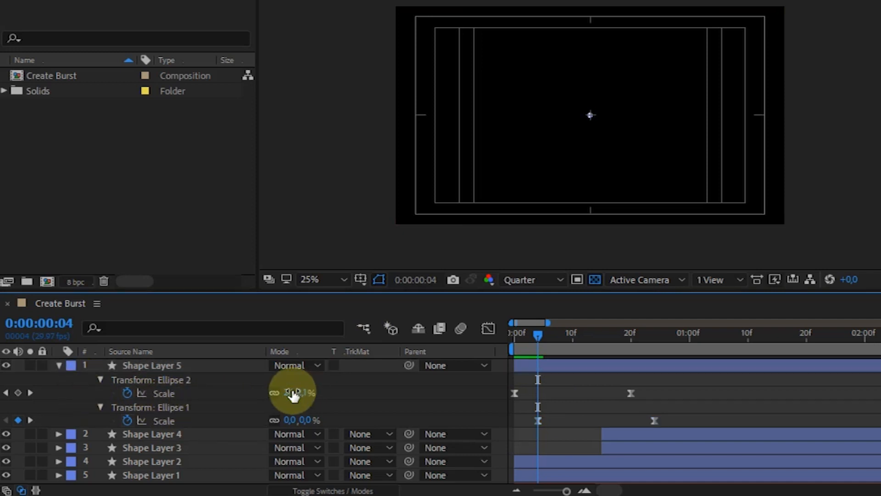
# Add a Merge Paths operator to the Contents of Shape Layer 5.
pyautogui.click(111, 370)
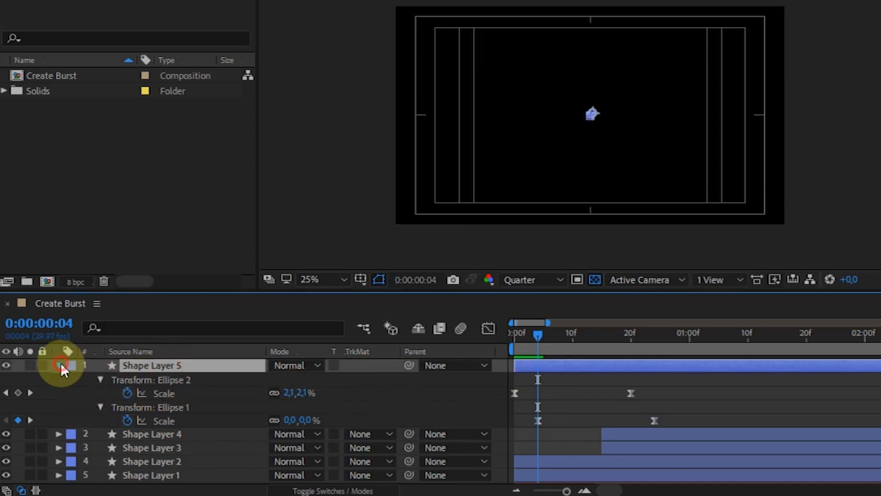
pyautogui.click(61, 363)
pyautogui.click(61, 362)
pyautogui.click(108, 379)
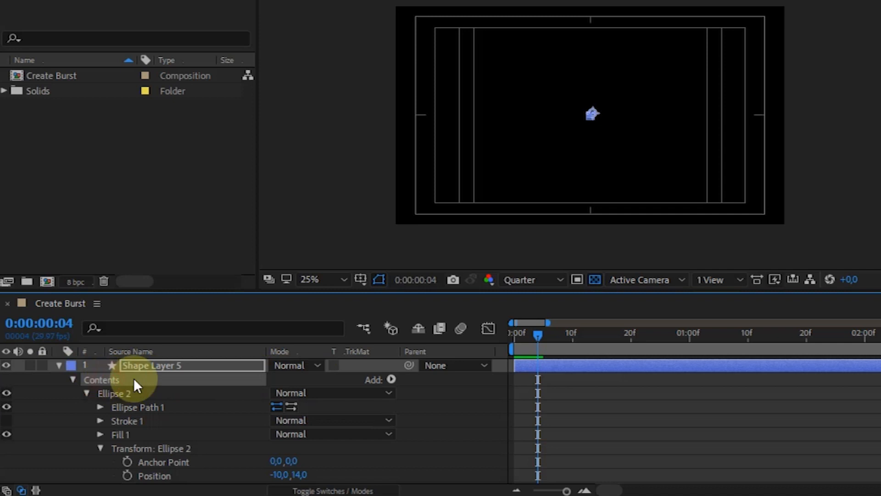
pyautogui.click(389, 377)
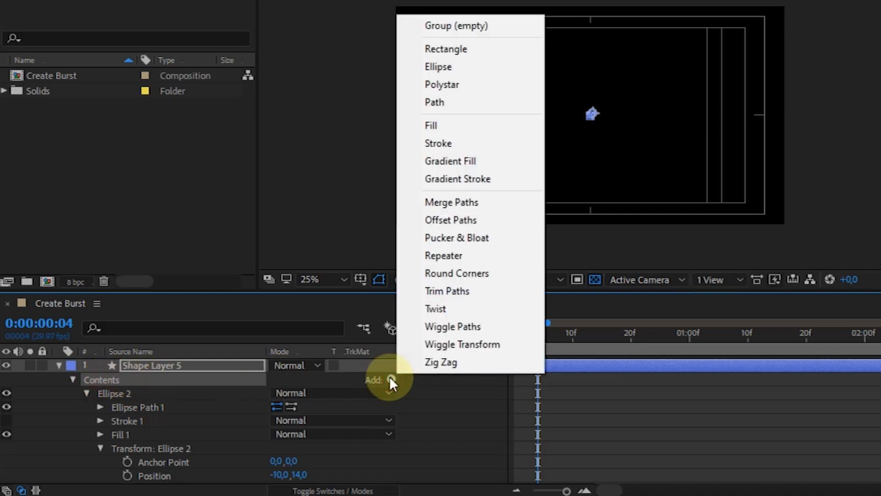
pyautogui.click(455, 206)
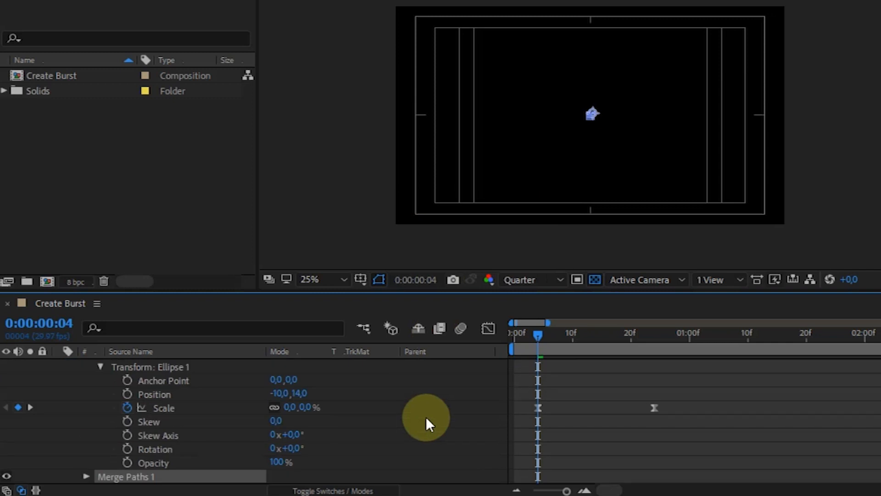
# Set the Mode of Merge Paths 1 to Subtract.
pyautogui.scroll(-3, 275, 436)
pyautogui.scroll(-3, 261, 433)
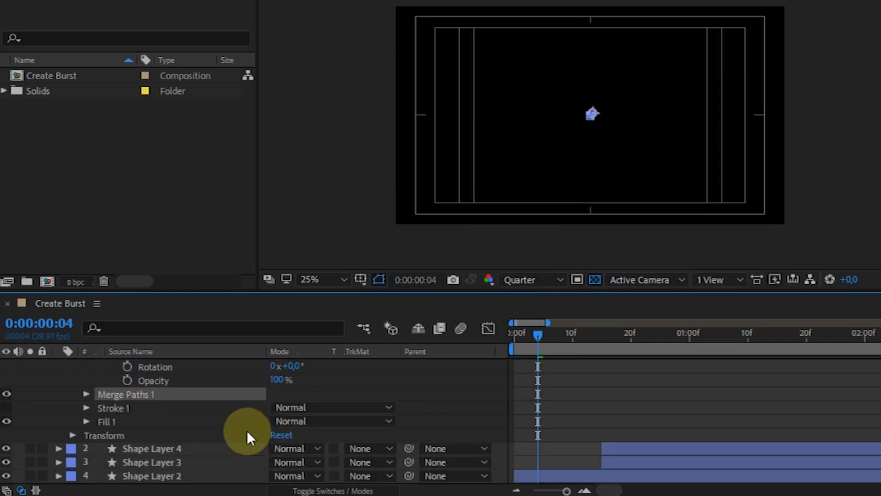
pyautogui.click(85, 394)
pyautogui.click(136, 406)
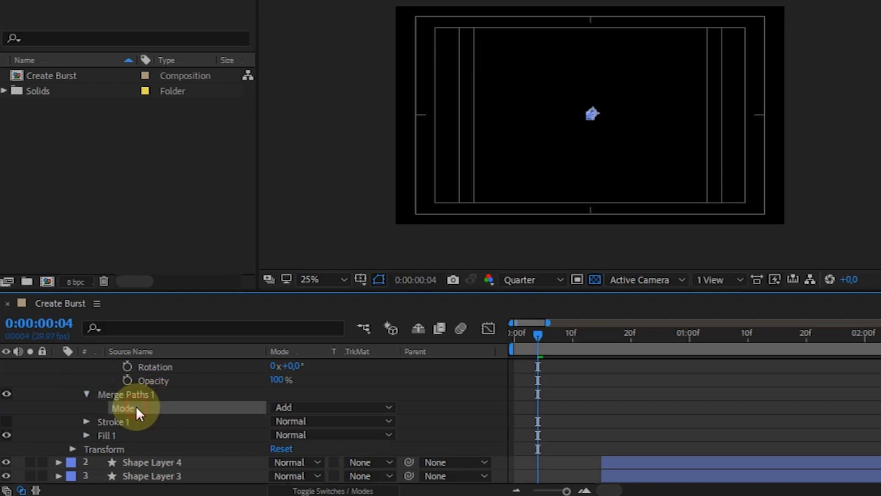
pyautogui.click(298, 407)
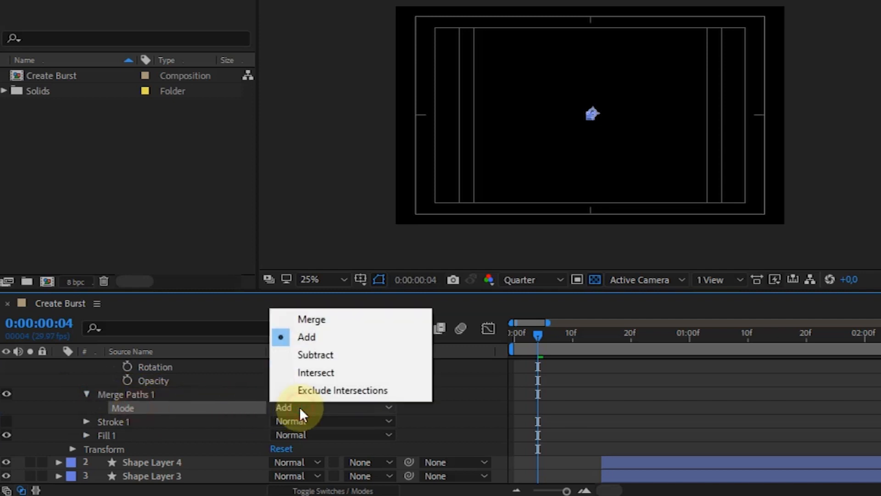
pyautogui.click(307, 356)
# Collapse Shape Layer 5's properties and reopen only its Contents to examine the order of both ellipses and Merge Paths 1.
pyautogui.scroll(8, 117, 446)
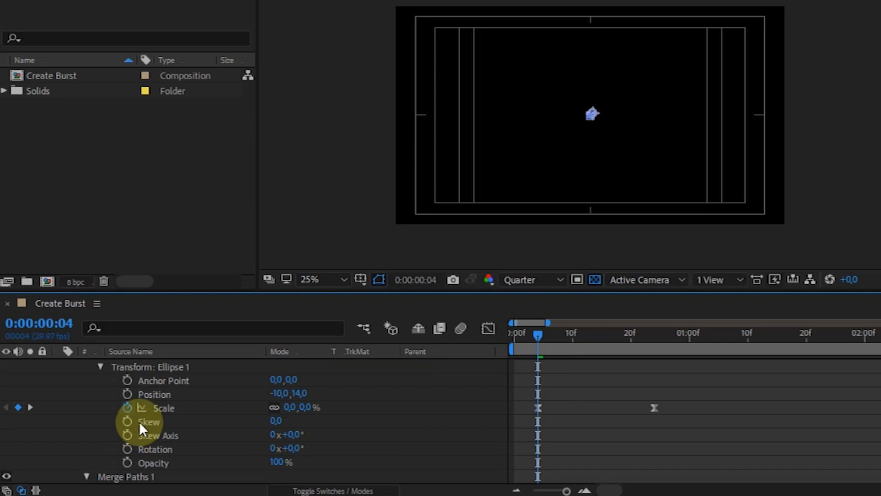
pyautogui.click(137, 368)
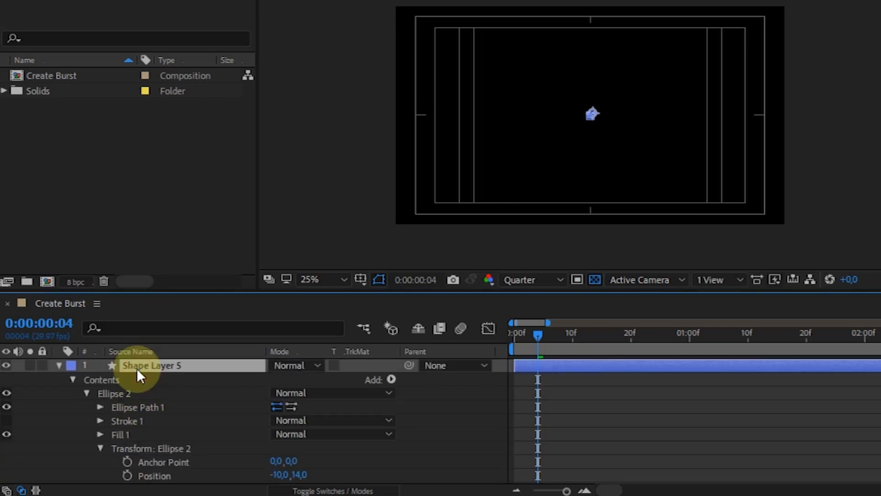
pyautogui.press('u')
pyautogui.press('u')
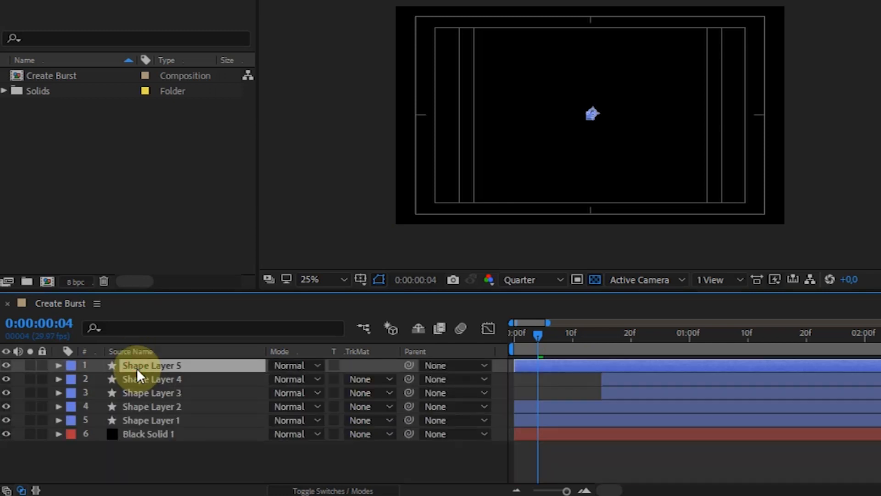
pyautogui.click(59, 365)
pyautogui.click(72, 379)
pyautogui.click(137, 393)
pyautogui.click(121, 407)
pyautogui.click(185, 418)
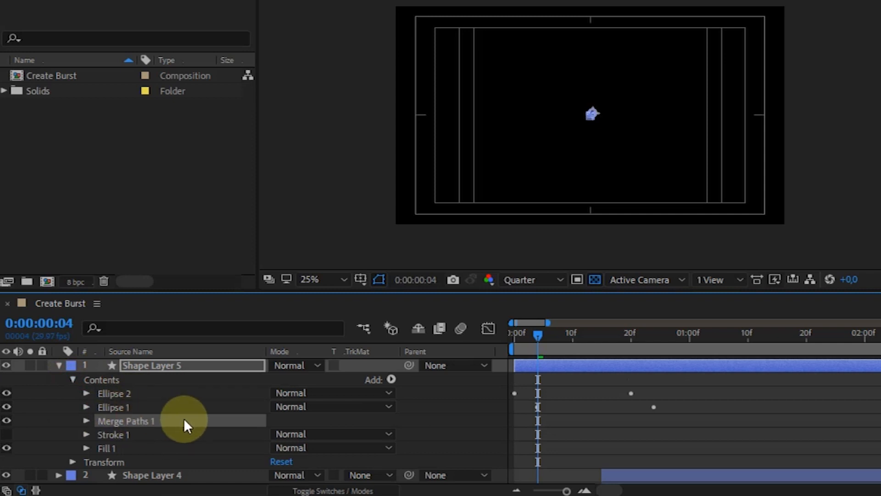
# Preview the merged ellipse animation from the start of the composition.
pyautogui.click(508, 335)
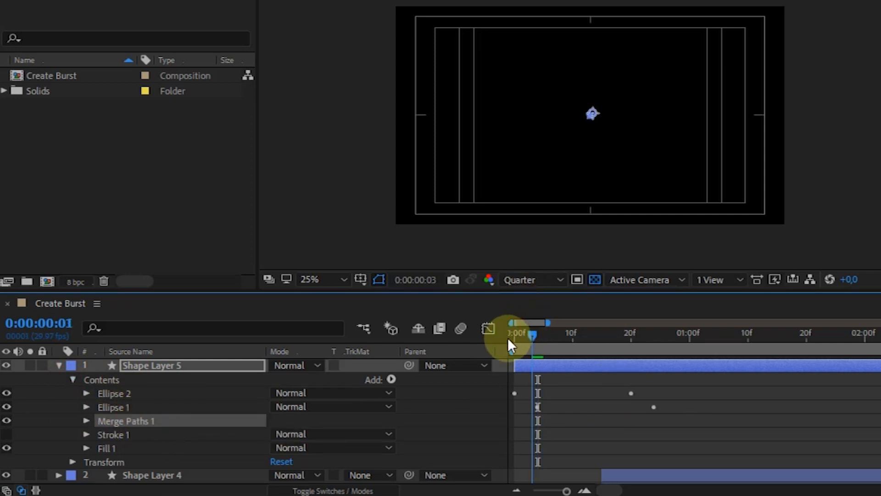
pyautogui.press('space')
pyautogui.press('space')
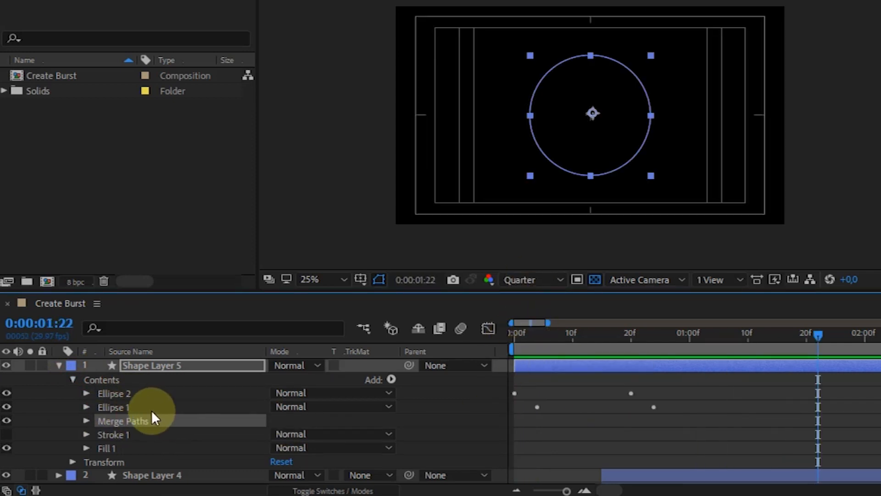
# Hide Shape Layers 1 to 4 and preview Shape Layer 5's animation on its own.
pyautogui.click(59, 366)
pyautogui.click(146, 380)
pyautogui.keyDown('shift'); pyautogui.click(156, 419); pyautogui.keyUp('shift')
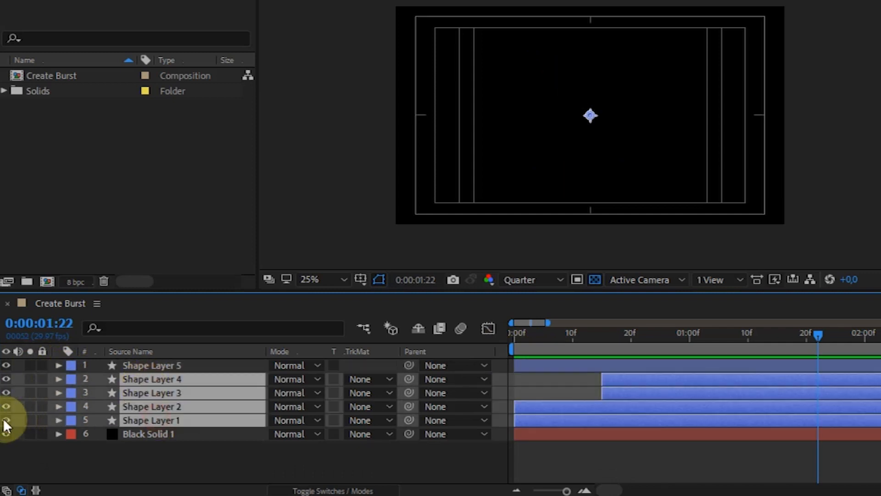
pyautogui.click(6, 420)
pyautogui.click(523, 332)
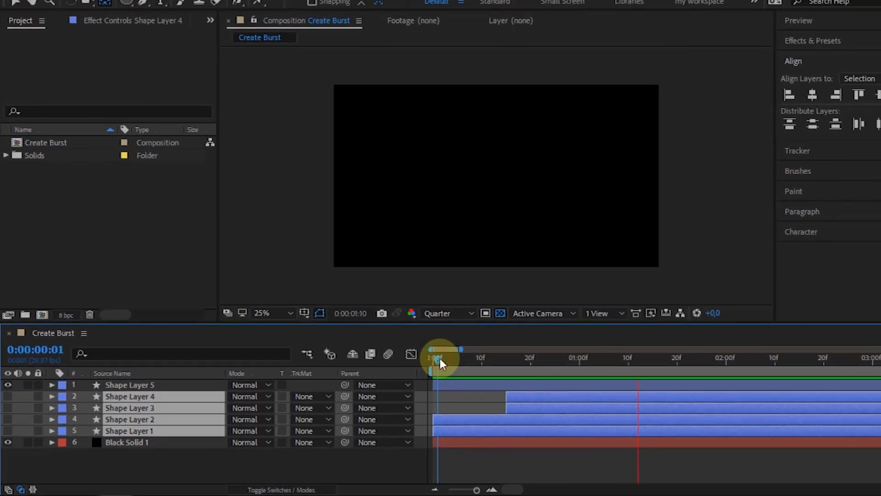
pyautogui.press('space')
pyautogui.click(462, 404)
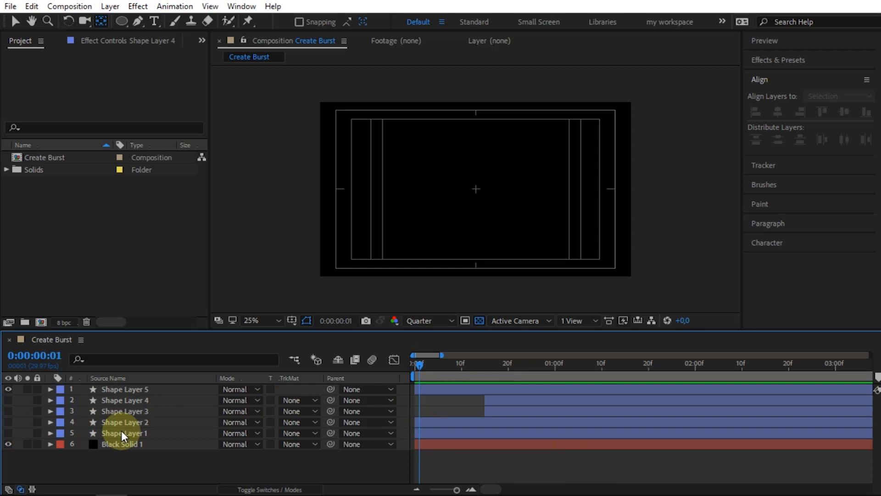
# Make Shape Layers 1 to 4 visible again and deselect them.
pyautogui.click(127, 430)
pyautogui.keyDown('shift'); pyautogui.click(136, 396); pyautogui.keyUp('shift')
pyautogui.click(6, 410)
pyautogui.click(491, 463)
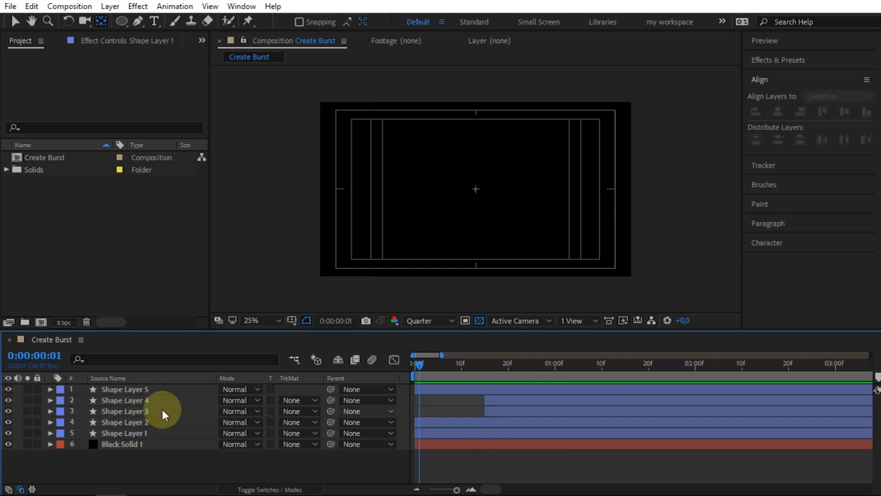
# Show Shape Layer 4's keyframes and shift Shape Layer 5 to start at that layer's last Start keyframe, about 01:08f.
pyautogui.click(131, 399)
pyautogui.press('u')
pyautogui.press('v')
pyautogui.moveTo(457, 390); pyautogui.dragTo(625, 391)
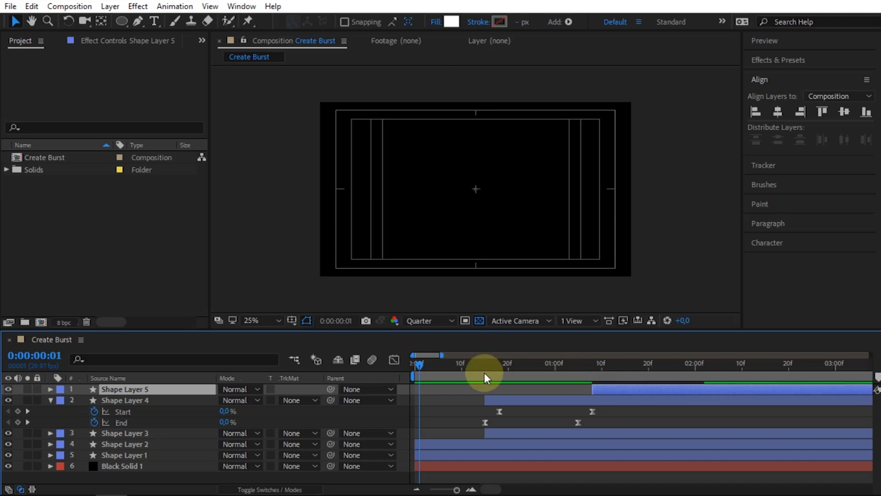